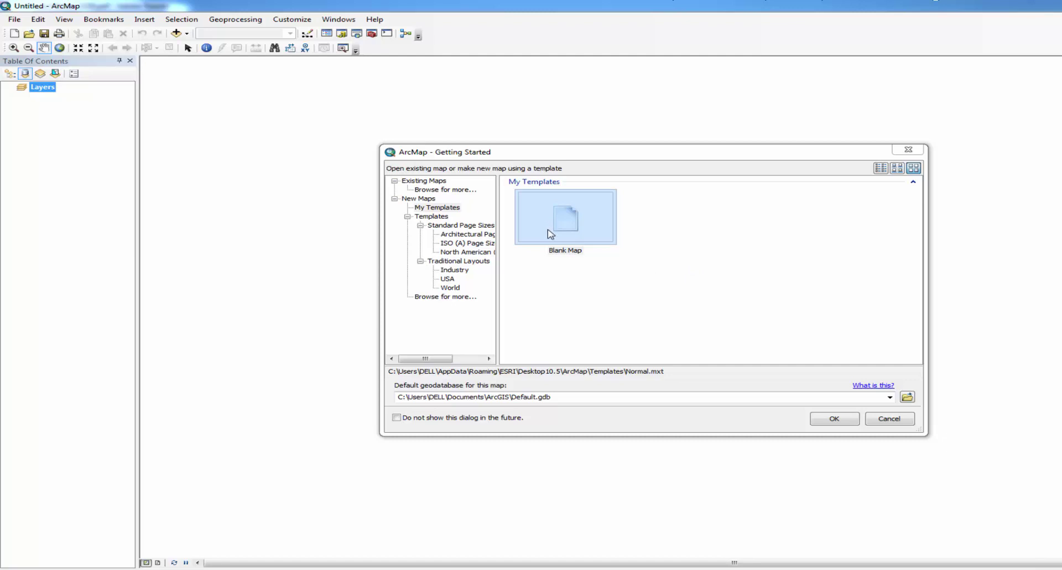
Start a blank map and add the BGD_adm2 district shapefile from the shapefile folder.
click(834, 419)
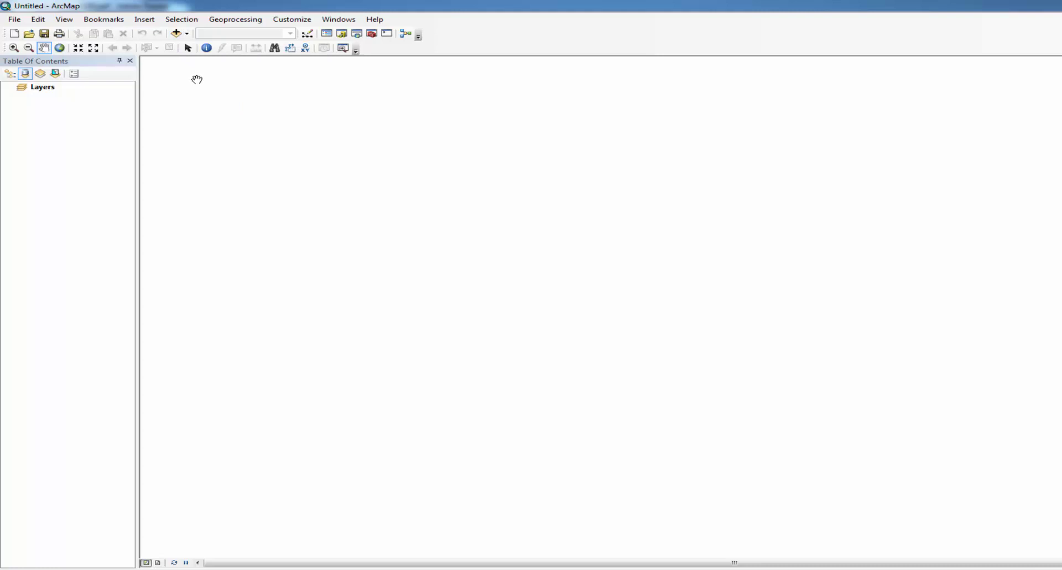
click(179, 33)
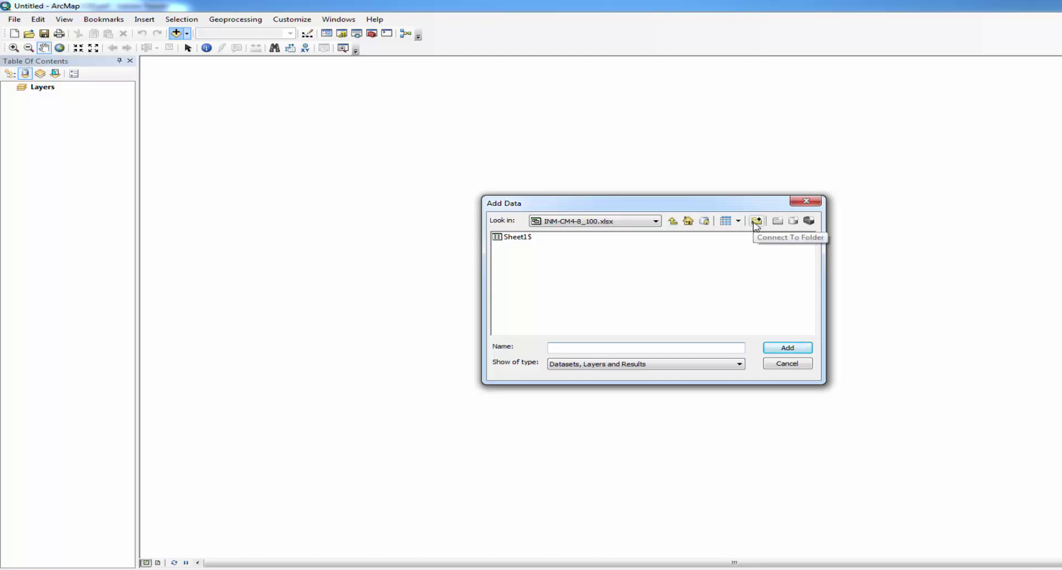
click(675, 223)
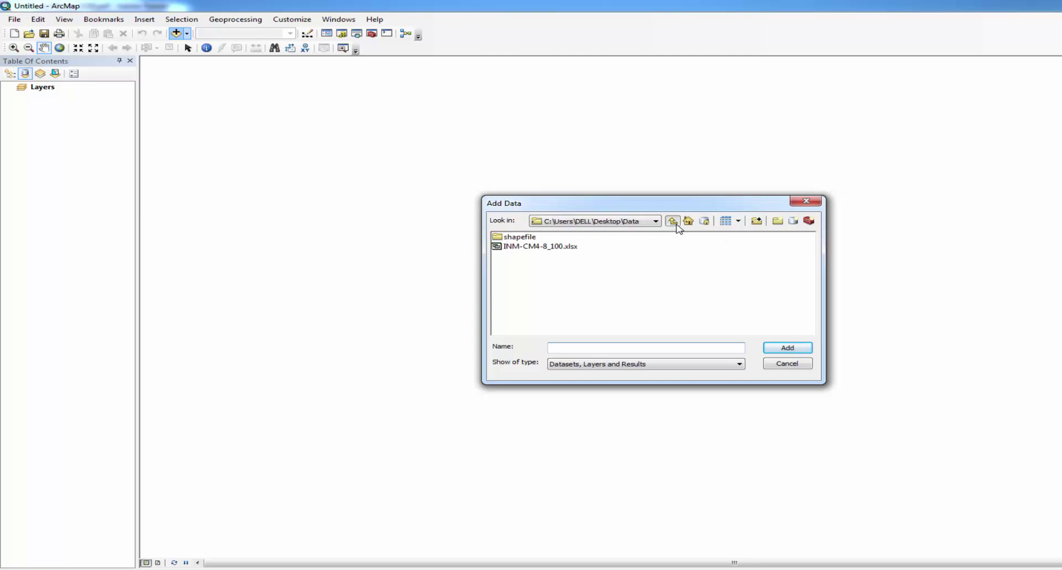
double_click(519, 238)
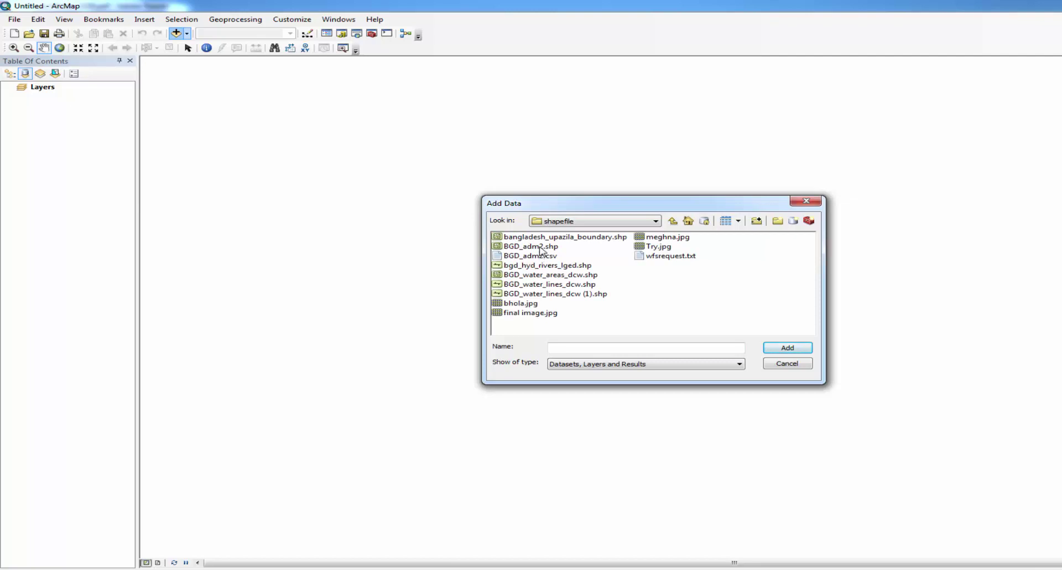
click(540, 246)
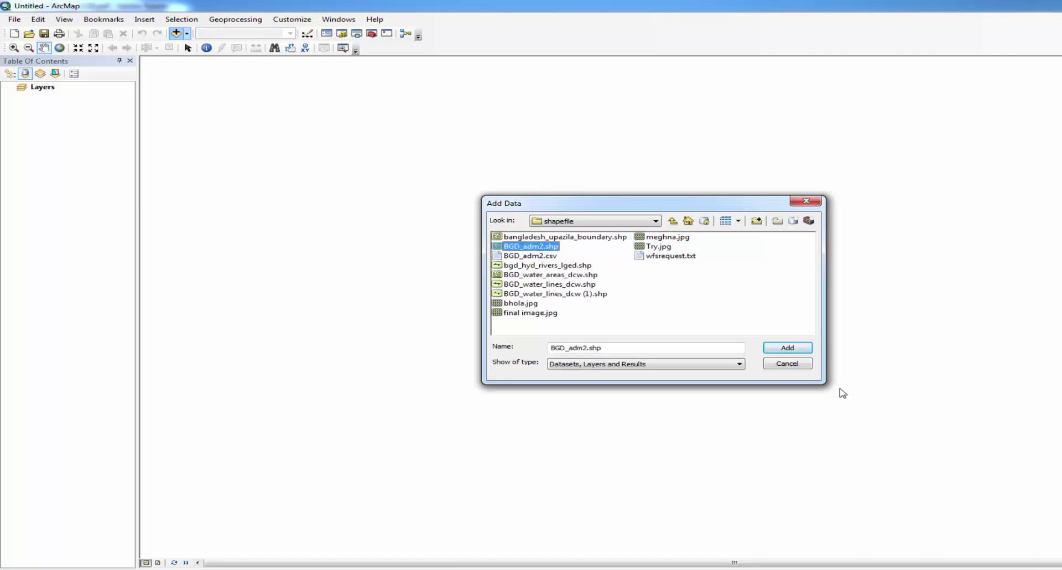
click(785, 350)
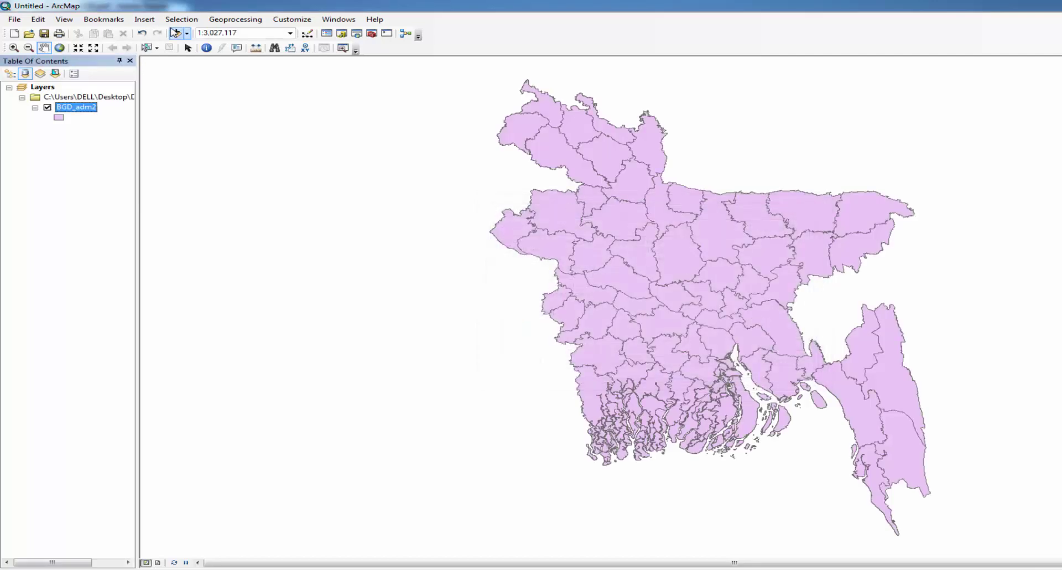
Add the Sheet1$ worksheet from INM-CM4-8_100.xlsx to the map.
click(176, 32)
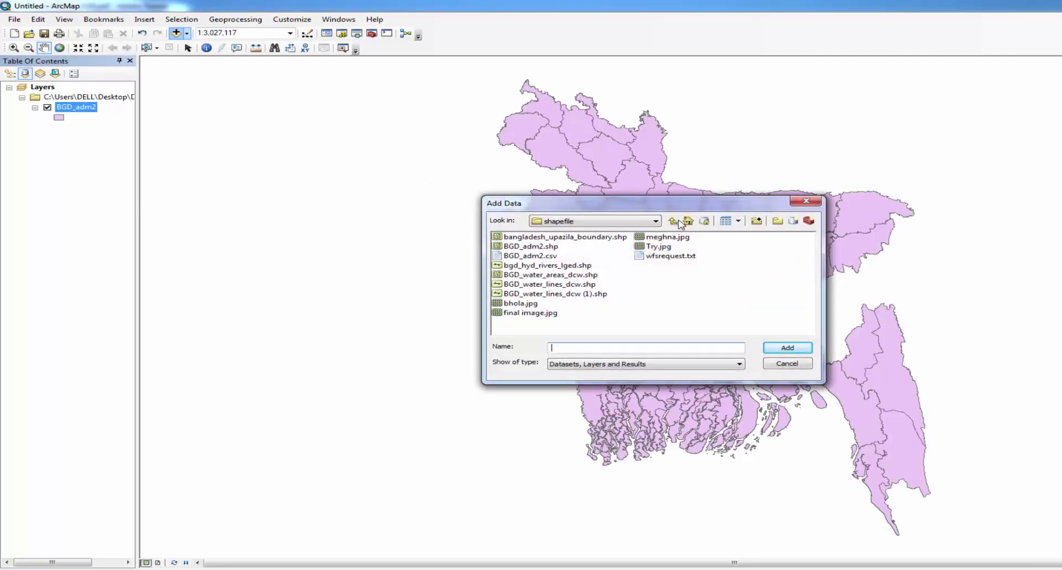
click(672, 222)
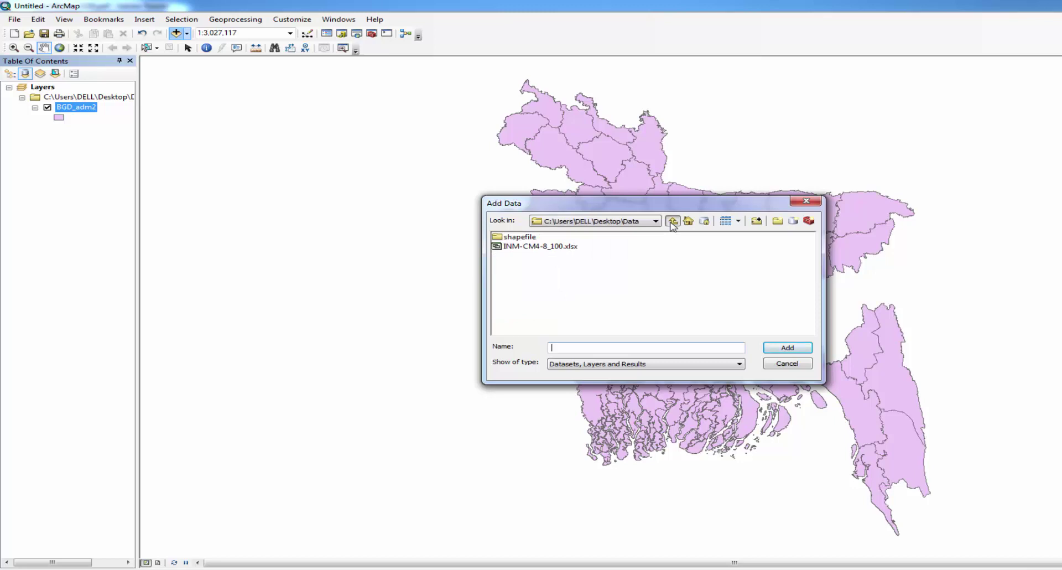
click(529, 247)
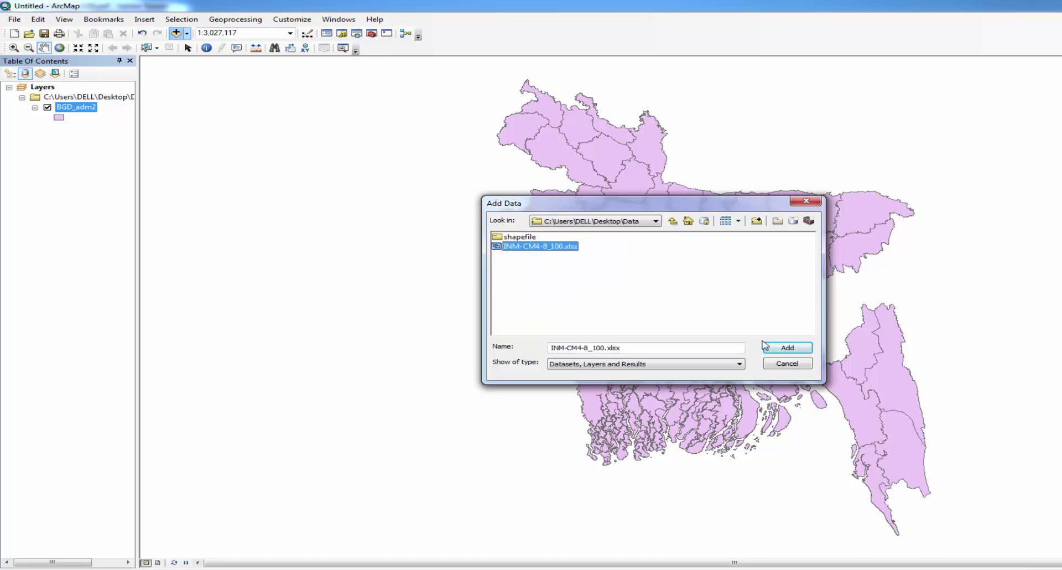
click(777, 349)
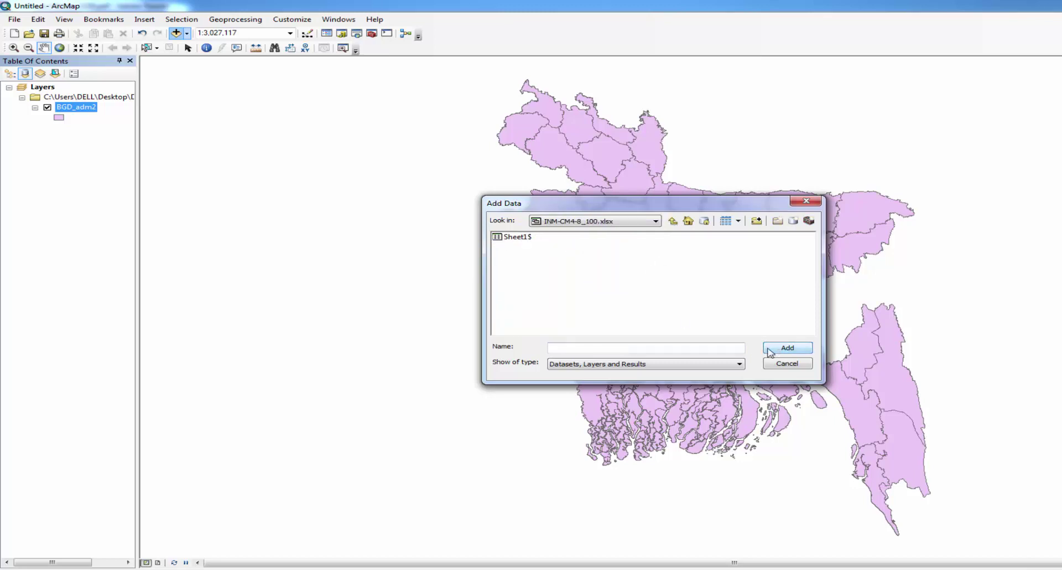
click(517, 238)
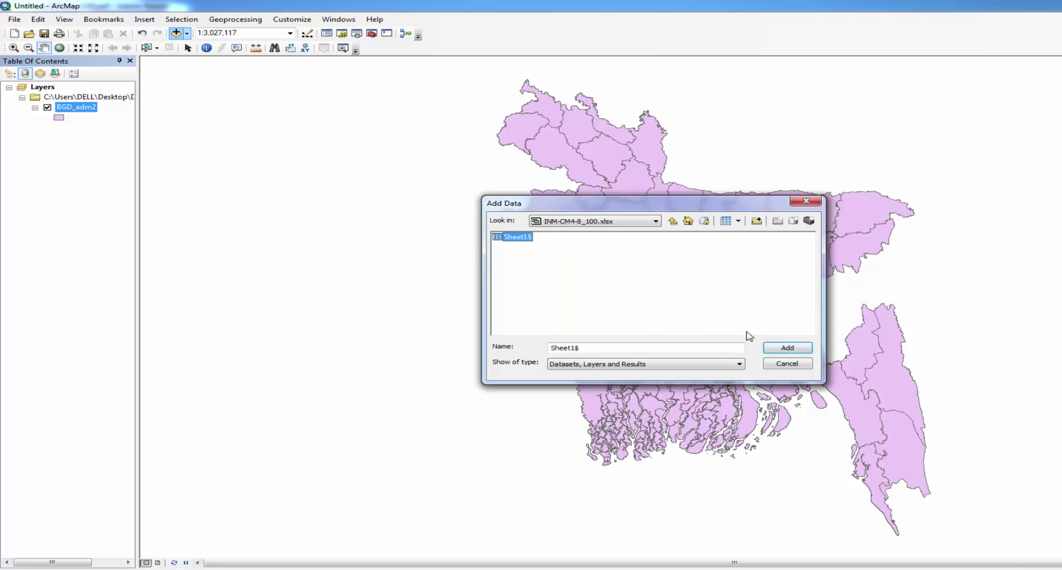
click(788, 348)
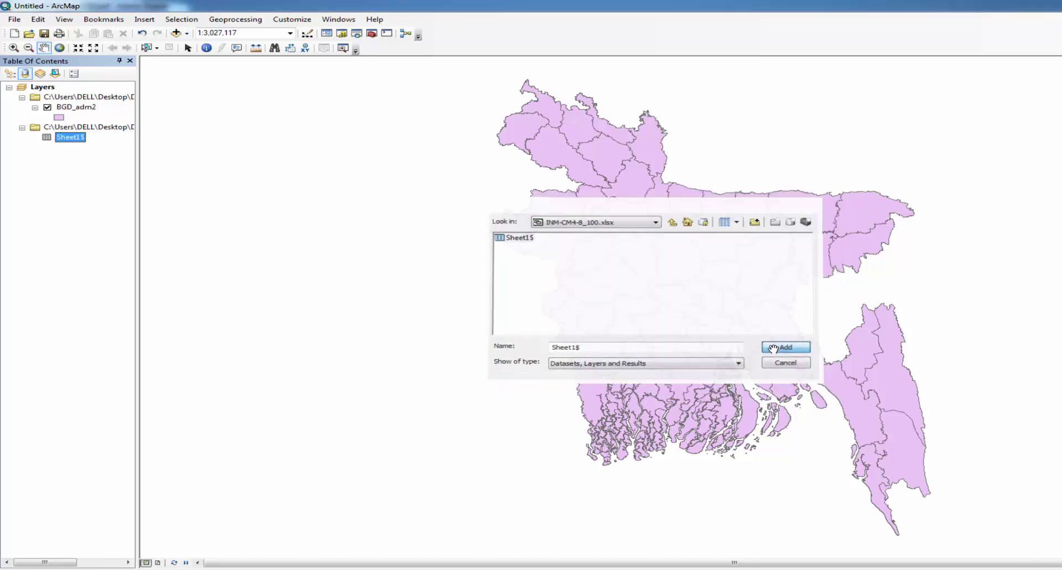
Display Sheet1$ as XY points with X Longitude, Y latitude and Z 10 Min.
right_click(71, 138)
click(146, 240)
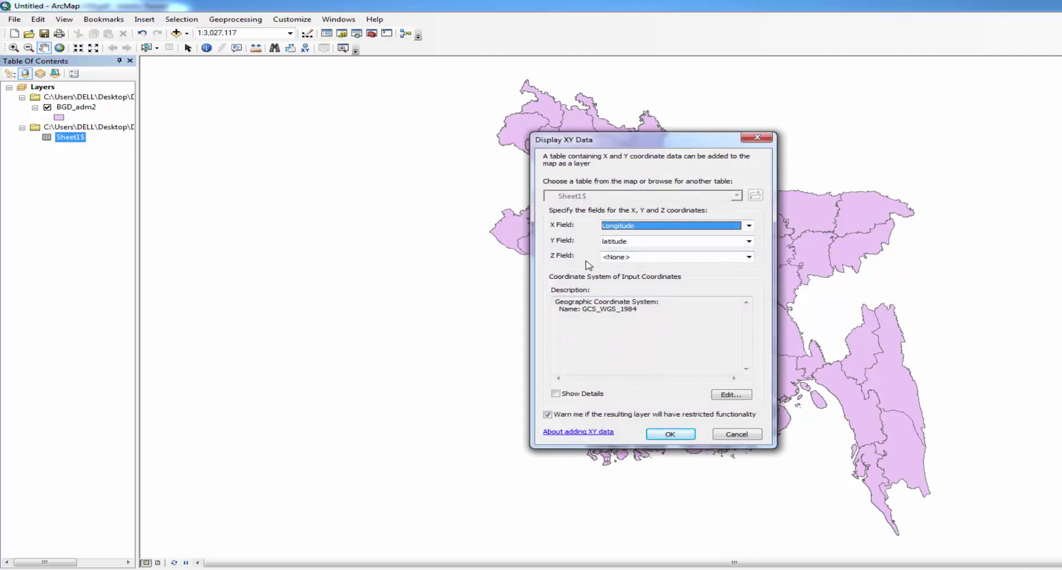
click(693, 258)
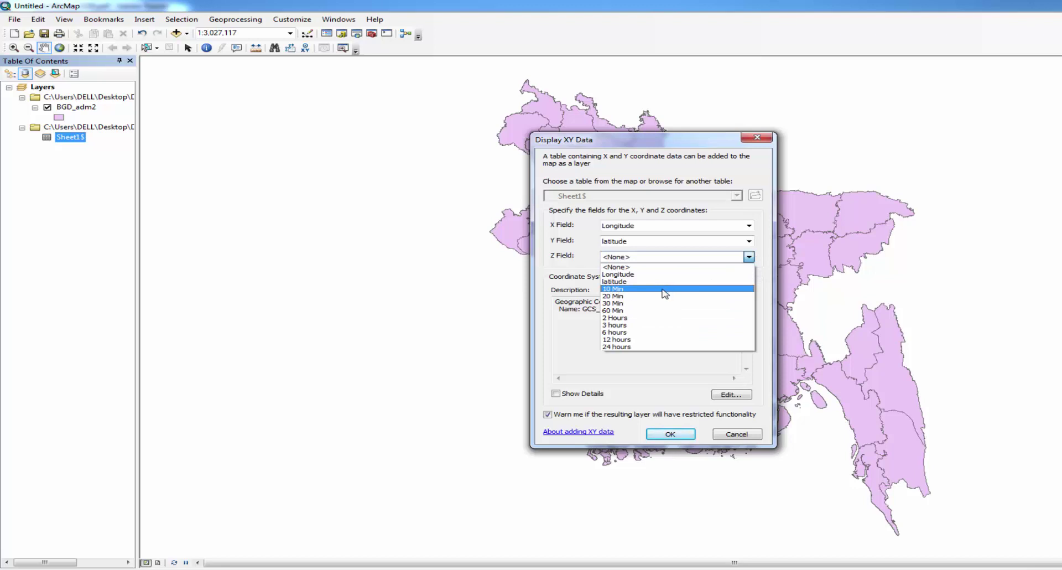
click(630, 288)
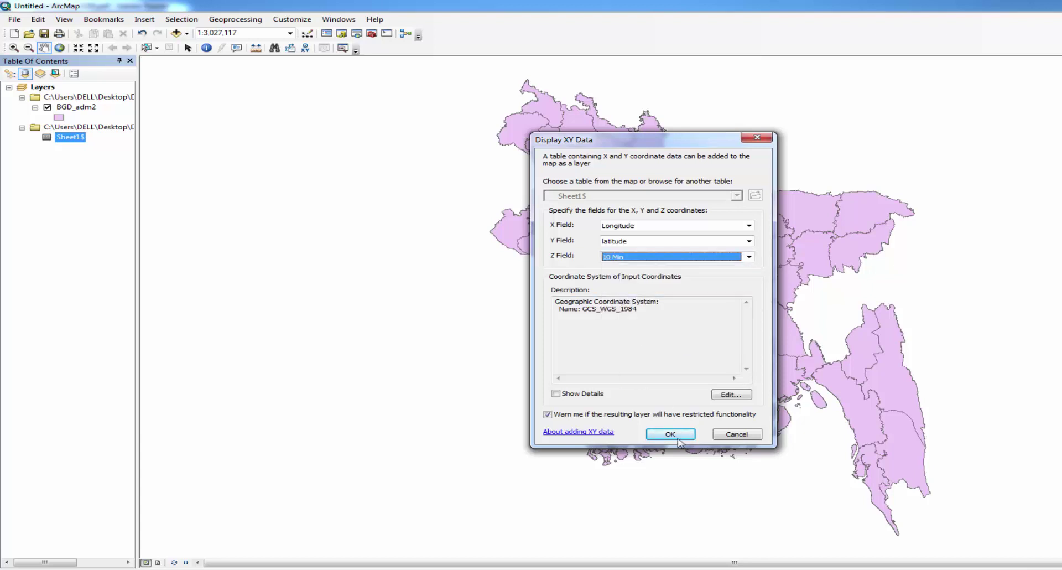
click(672, 436)
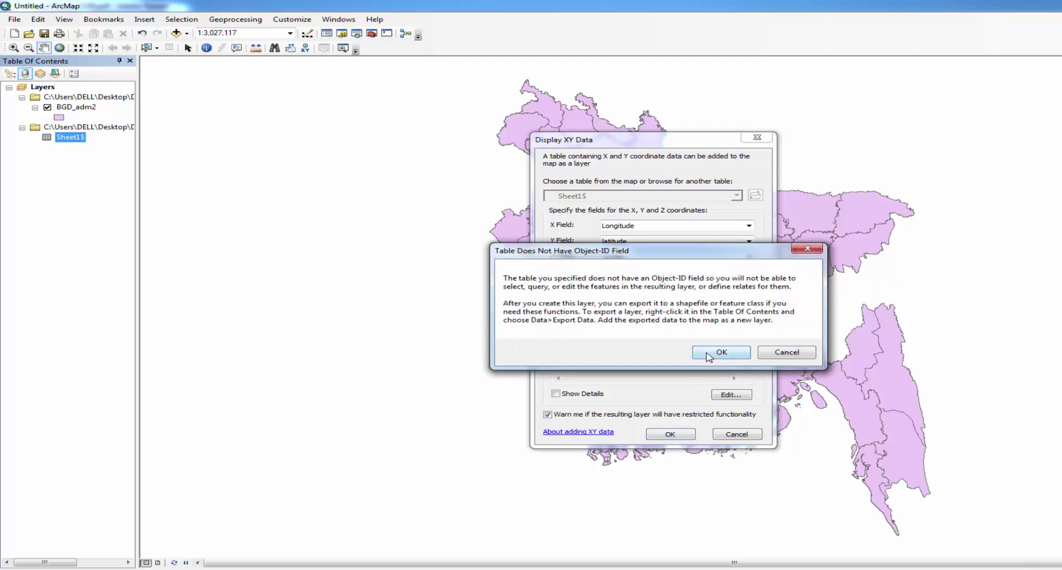
click(709, 354)
Export Sheet1$ Events to Export_Output_2, add it to the map, and remove the xlsx layers.
right_click(89, 106)
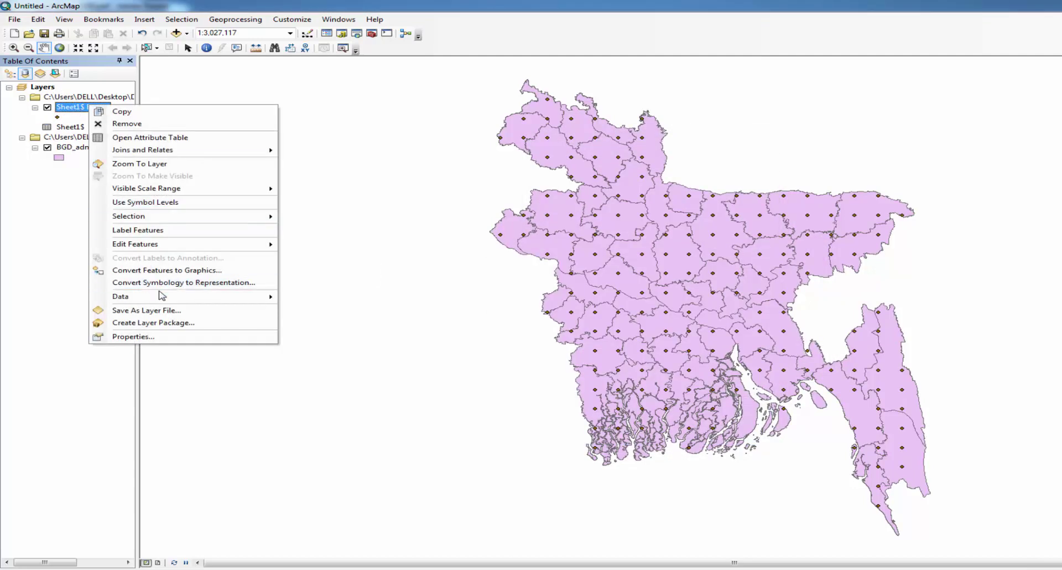
mouse_move(261, 297)
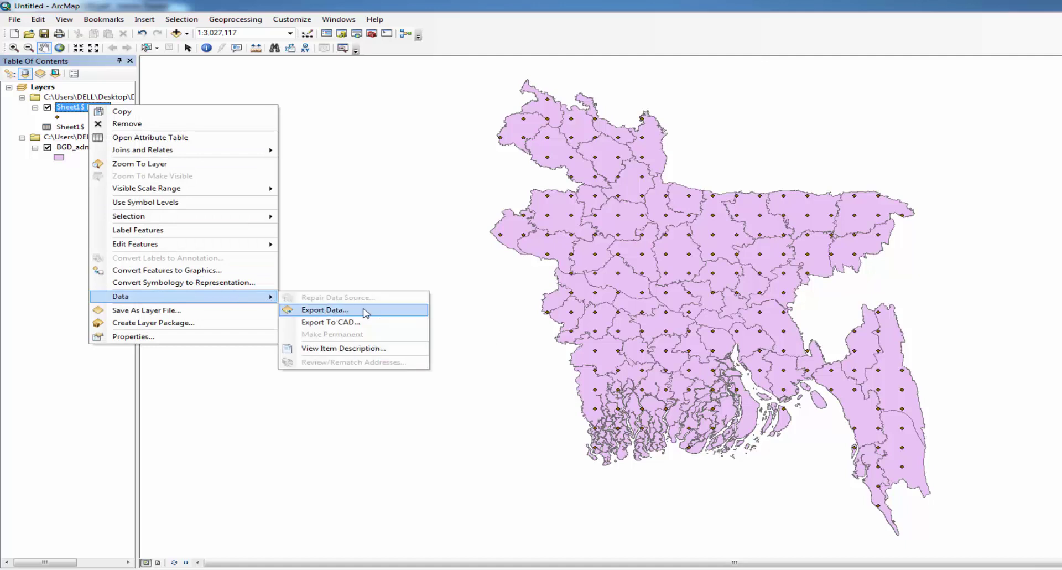
click(327, 310)
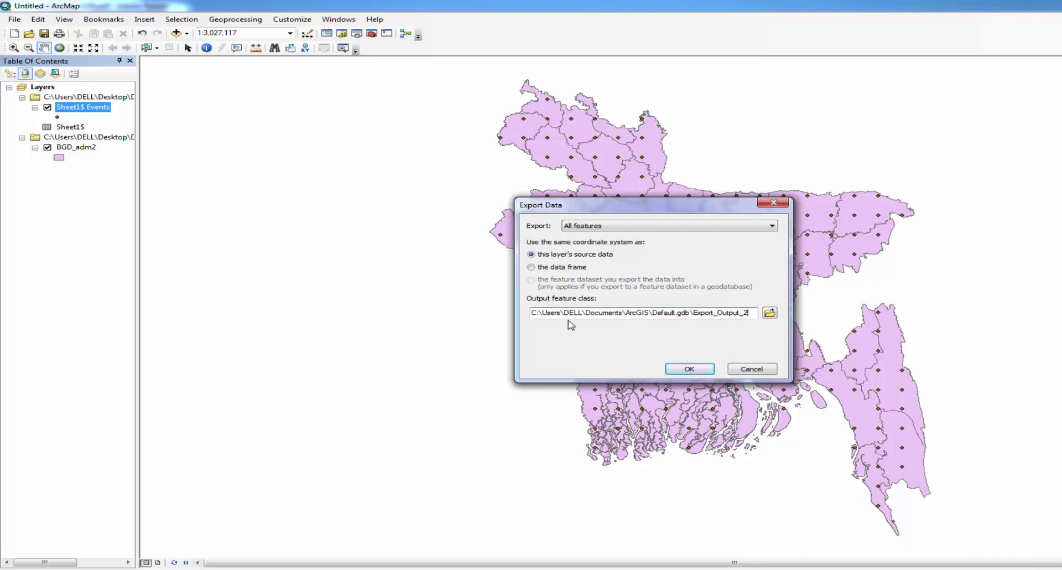
click(696, 371)
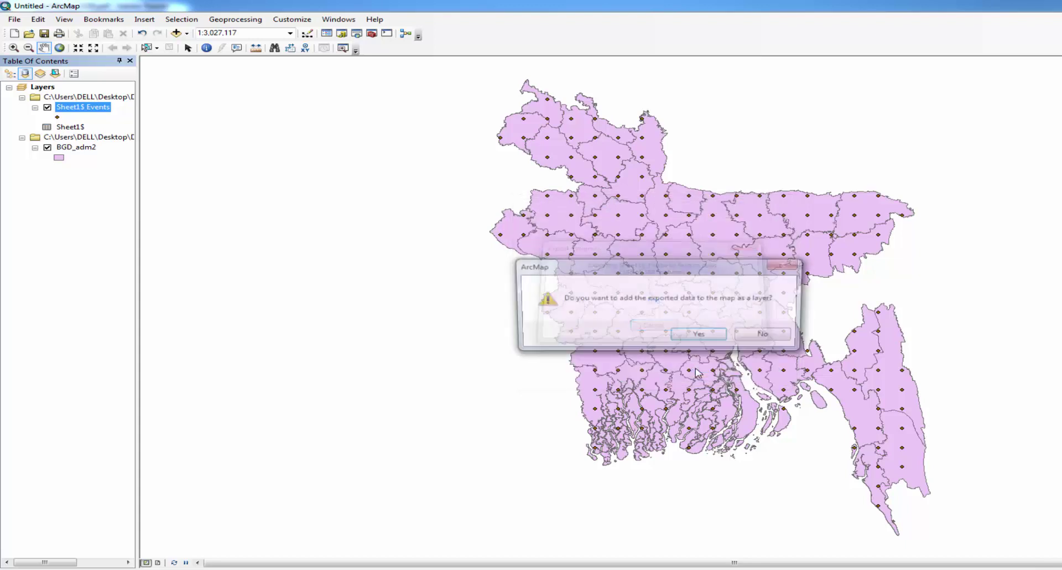
click(696, 338)
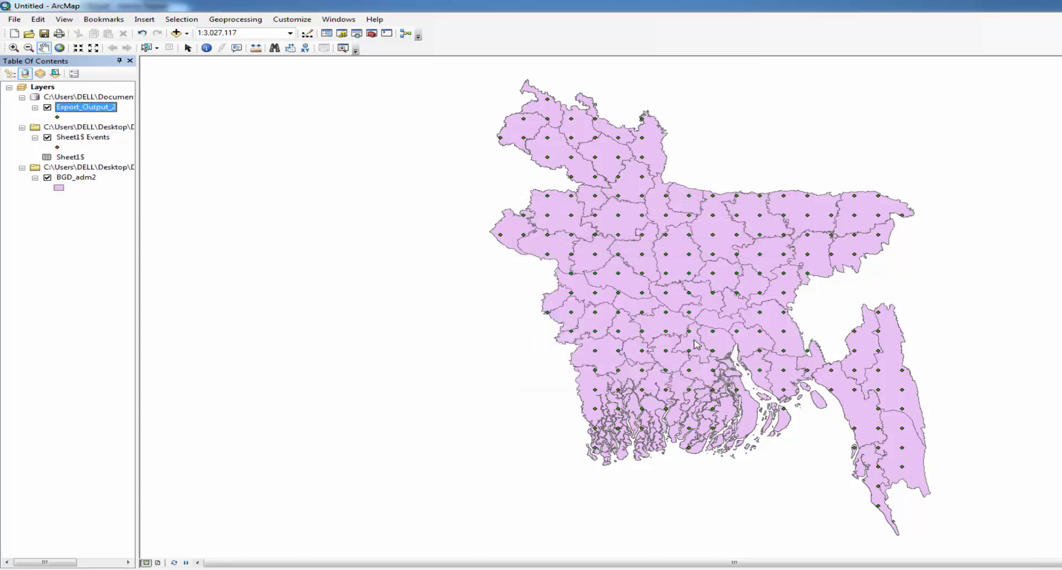
right_click(77, 128)
click(116, 133)
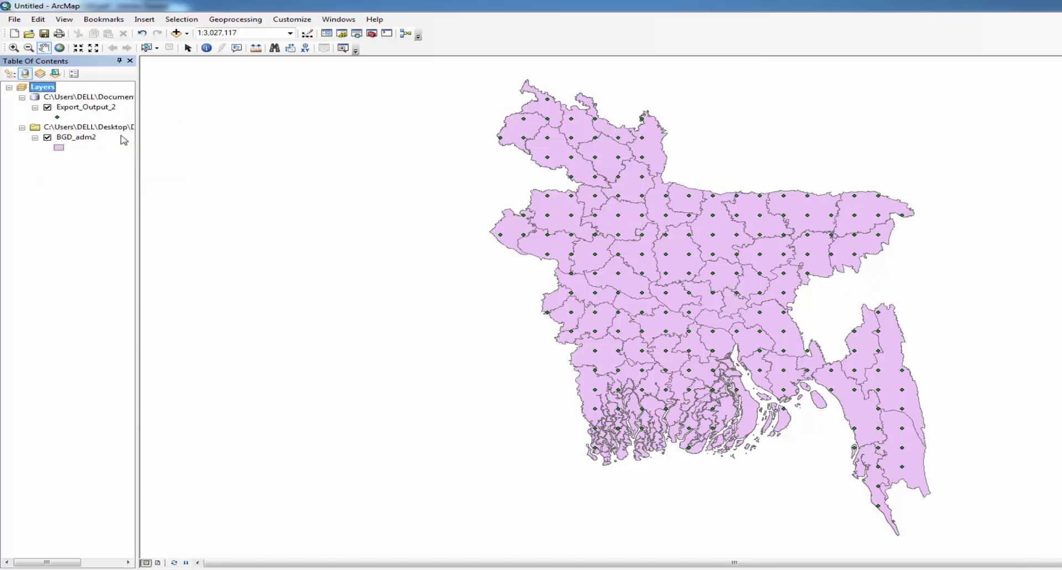
Switch to Layout View and stretch the data frame's top-left, right and bottom edges toward the margins.
click(158, 563)
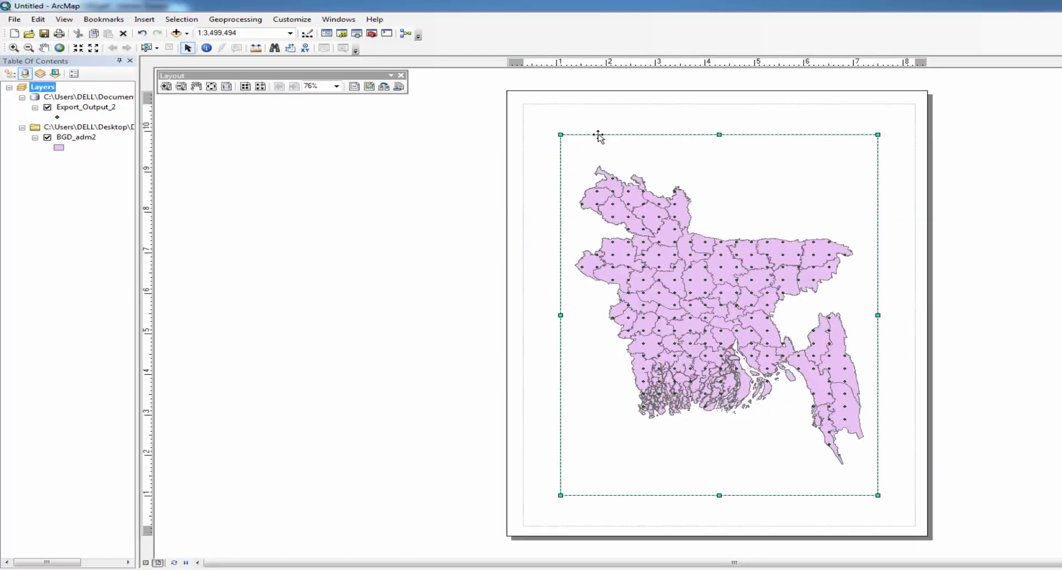
drag(561, 134, 524, 104)
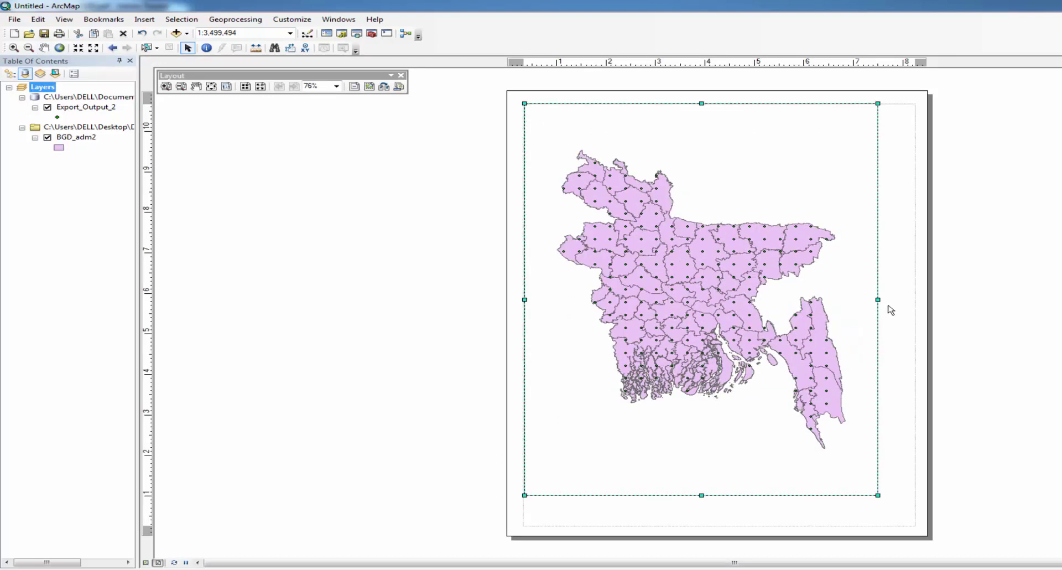
drag(878, 299, 915, 308)
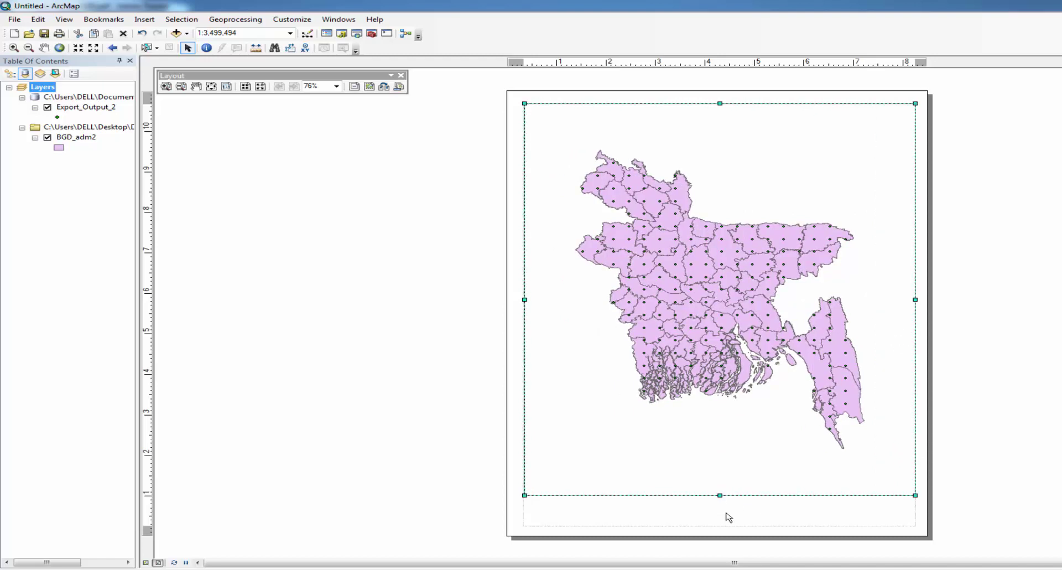
drag(729, 517, 728, 530)
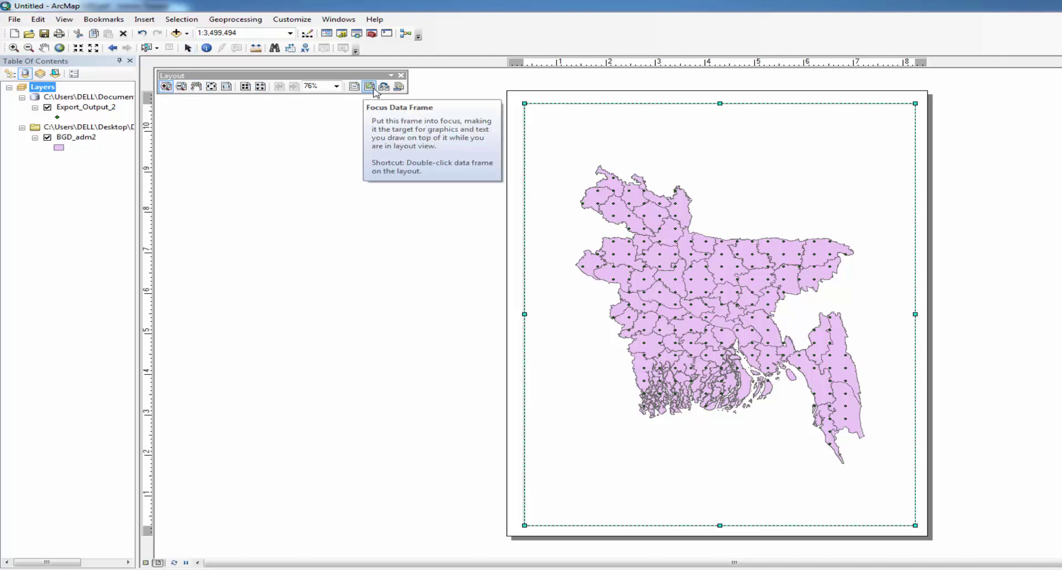
Adjust the layout page zoom between 61%, 76% and 95%, settling on 76%.
click(259, 88)
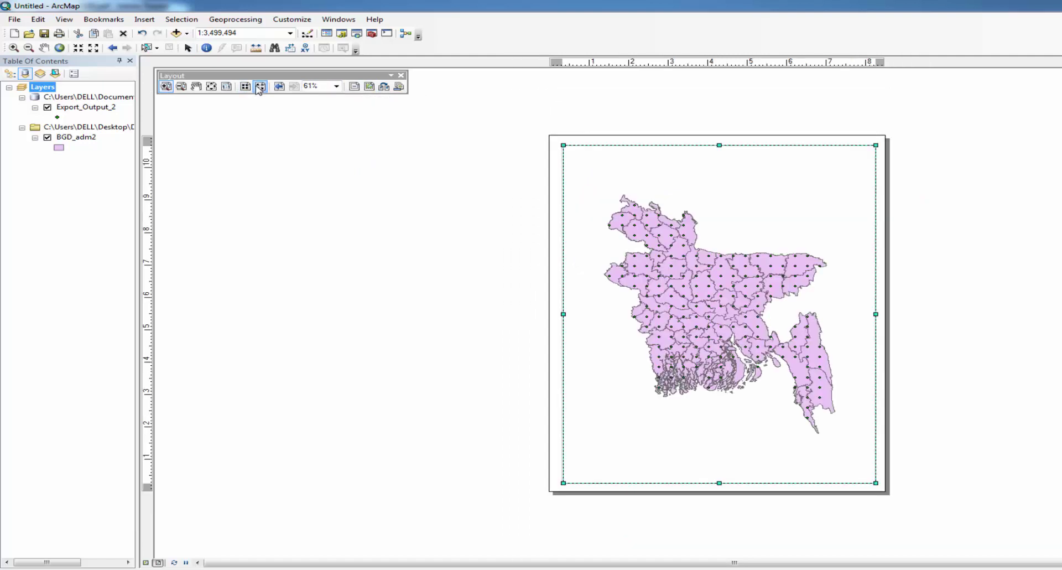
click(165, 87)
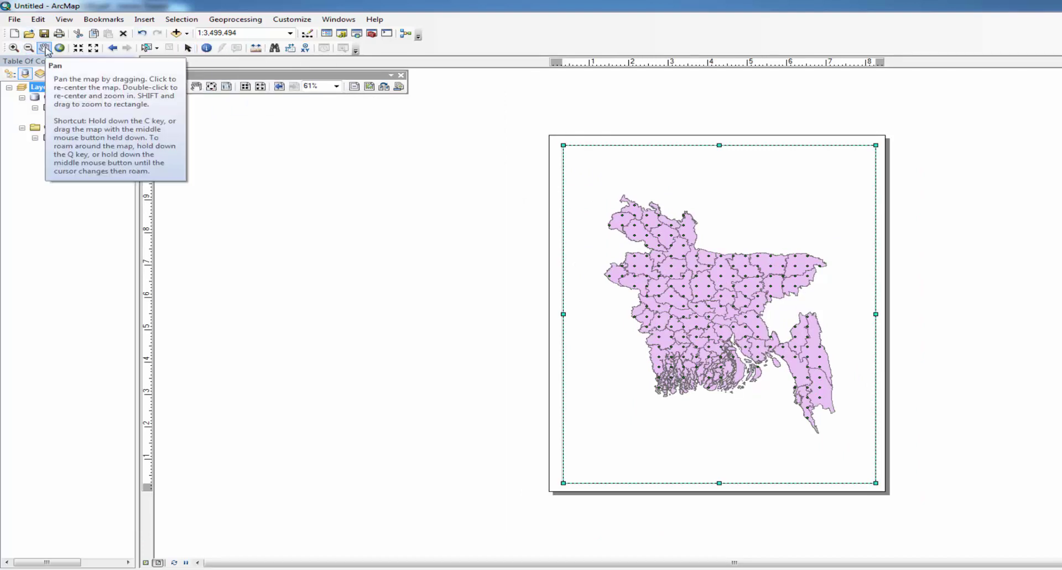
click(13, 49)
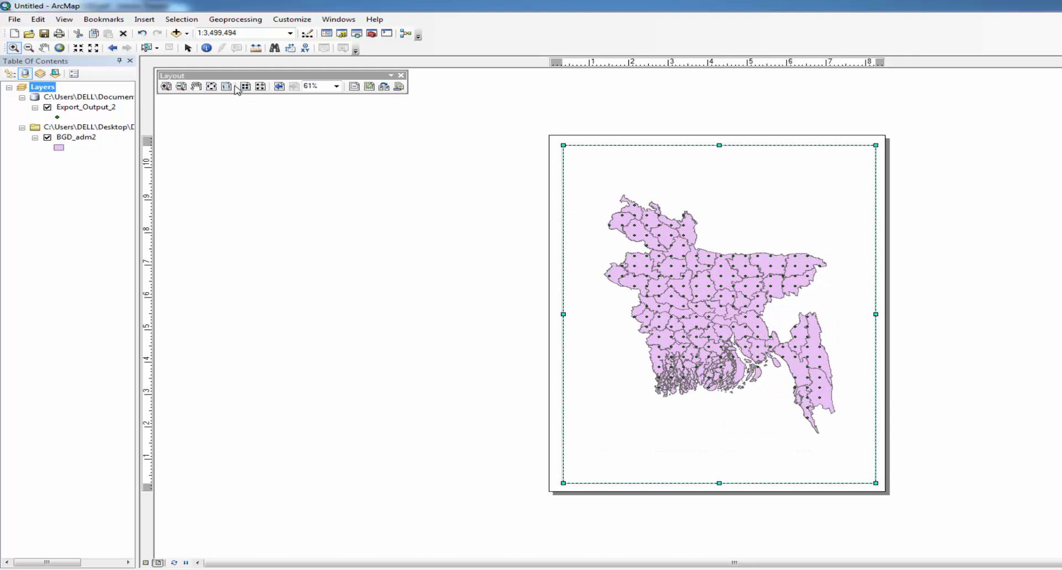
click(212, 87)
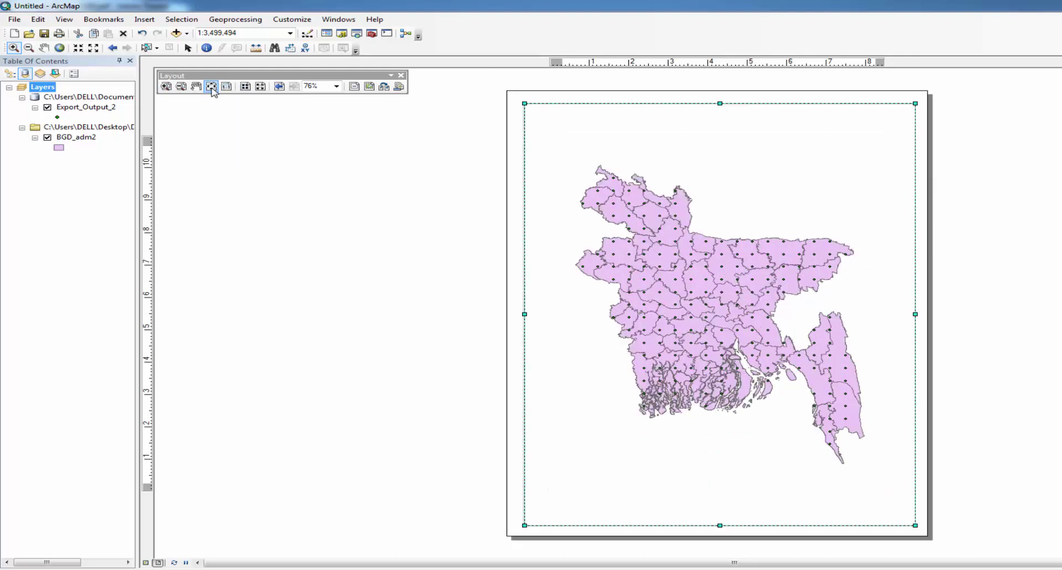
click(249, 88)
click(260, 87)
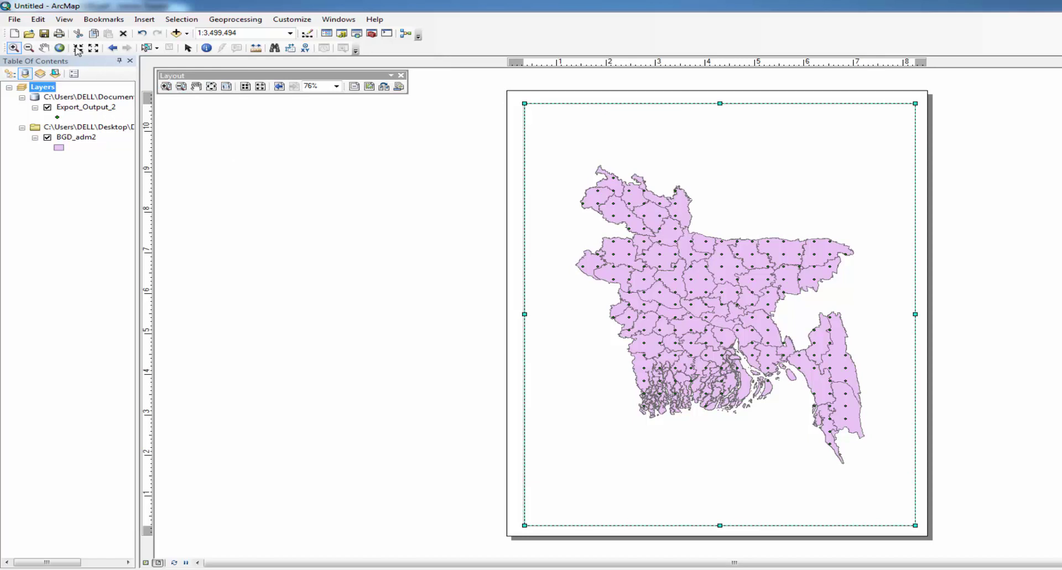
Zoom the map from 1:6,000,000 to 1:3,000,000, then box-zoom Bangladesh to fill the frame.
click(93, 48)
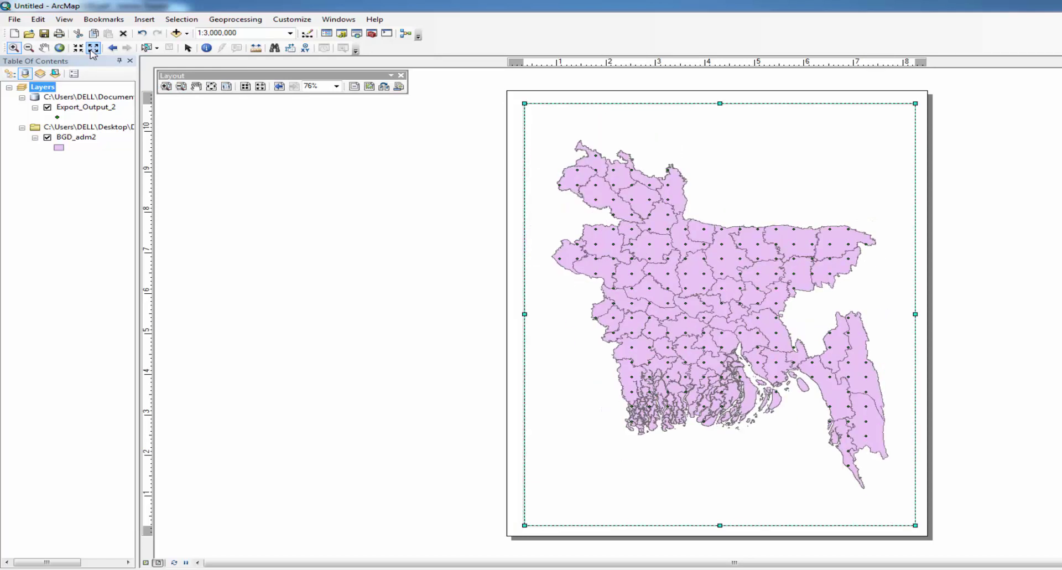
click(78, 48)
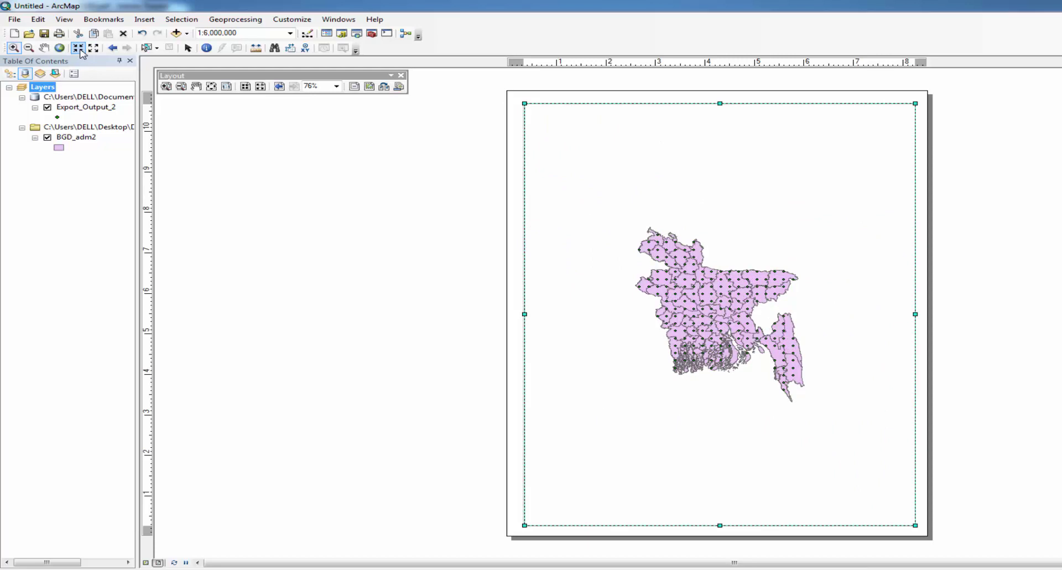
click(78, 48)
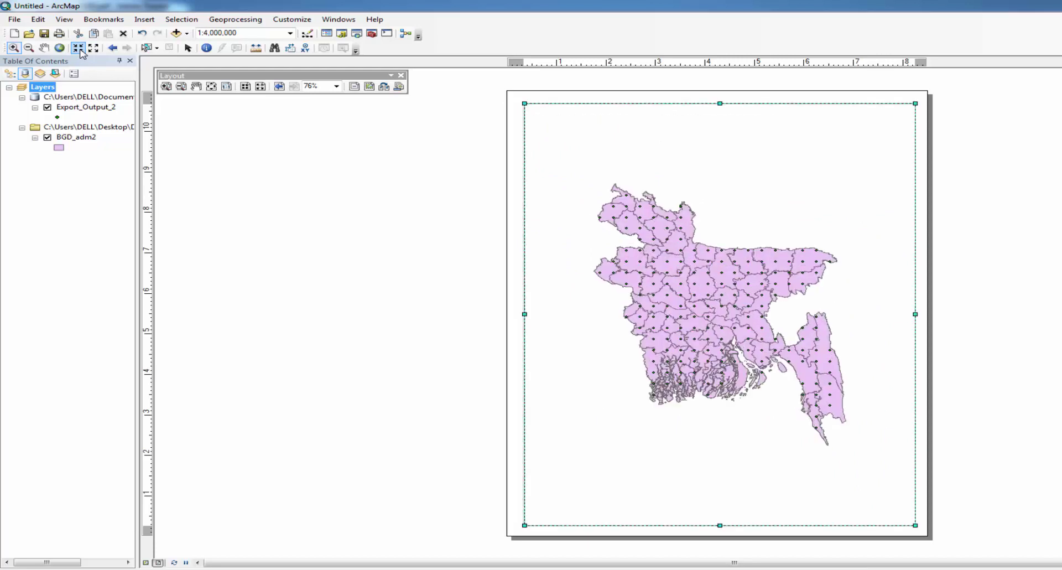
click(78, 48)
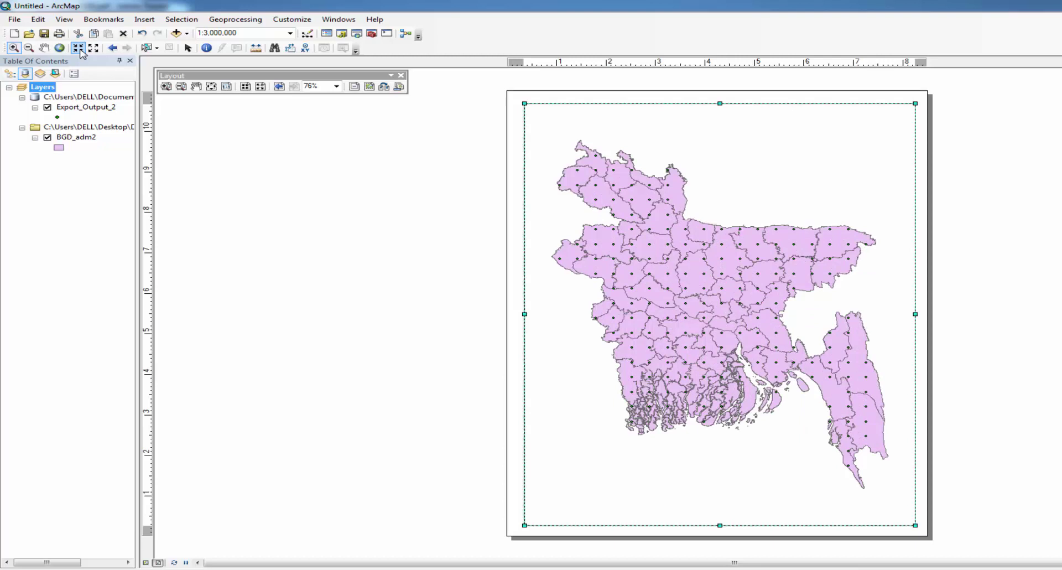
click(14, 48)
drag(545, 122, 906, 515)
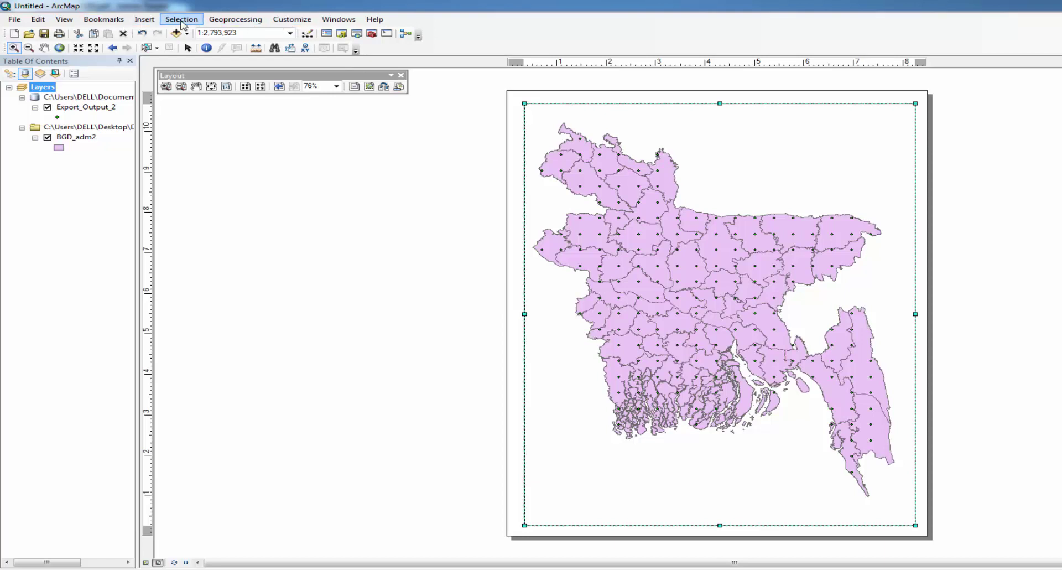
Open the ArcToolbox window and expand the Spatial Analyst Tools toolset.
click(231, 22)
click(231, 22)
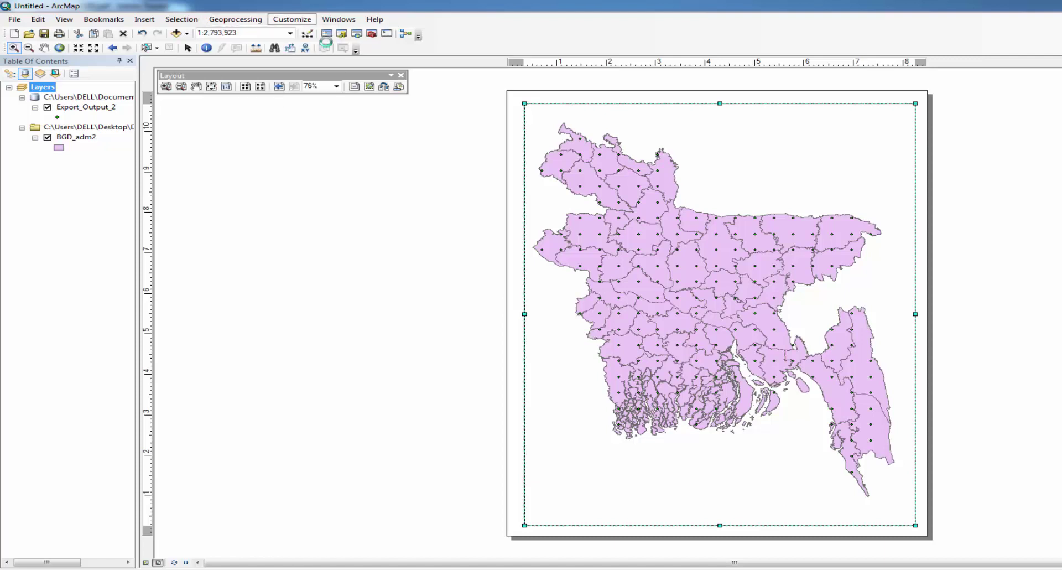
click(292, 20)
mouse_move(343, 32)
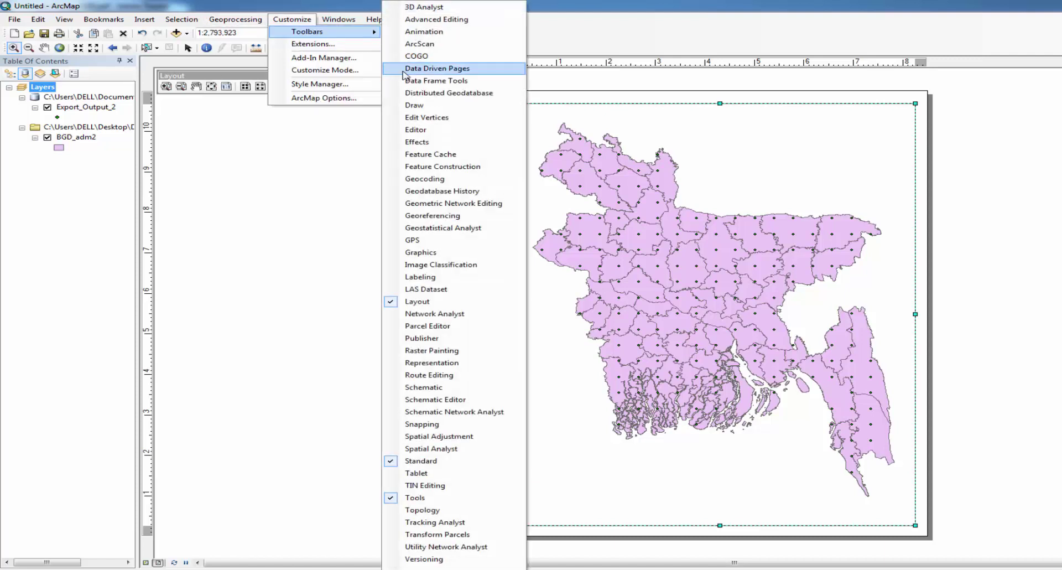
click(264, 230)
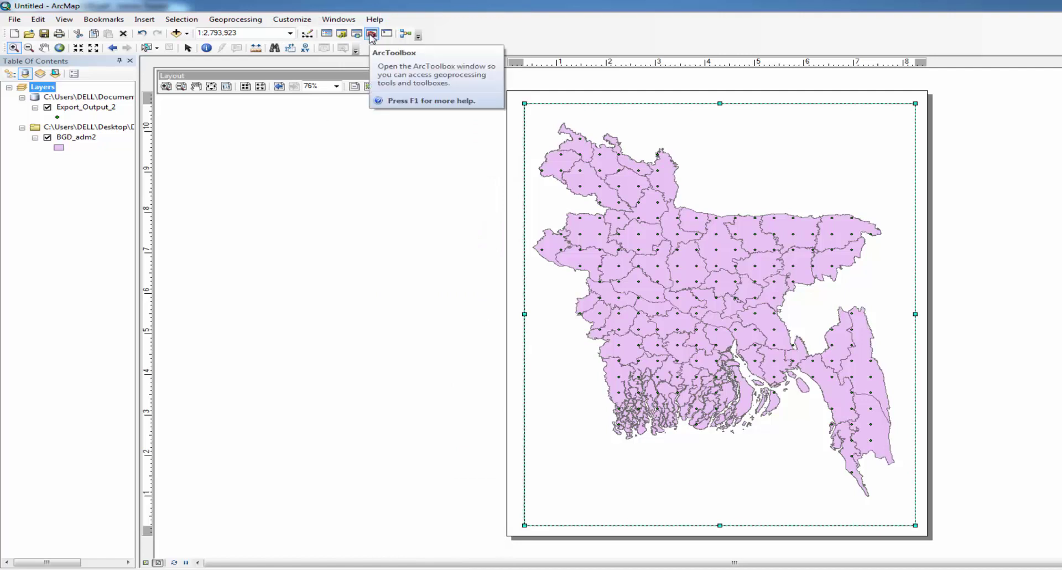
click(371, 35)
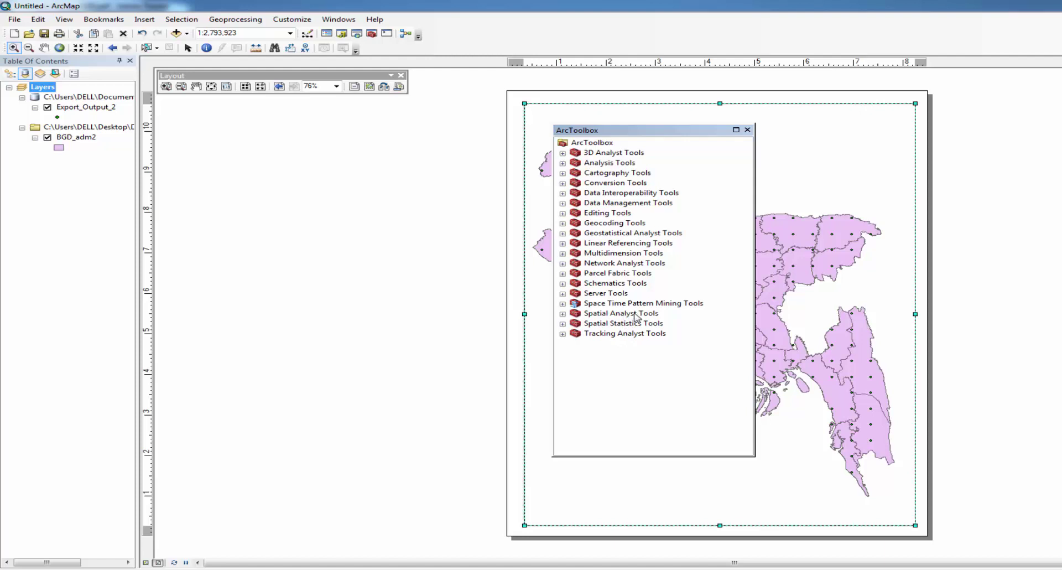
double_click(635, 314)
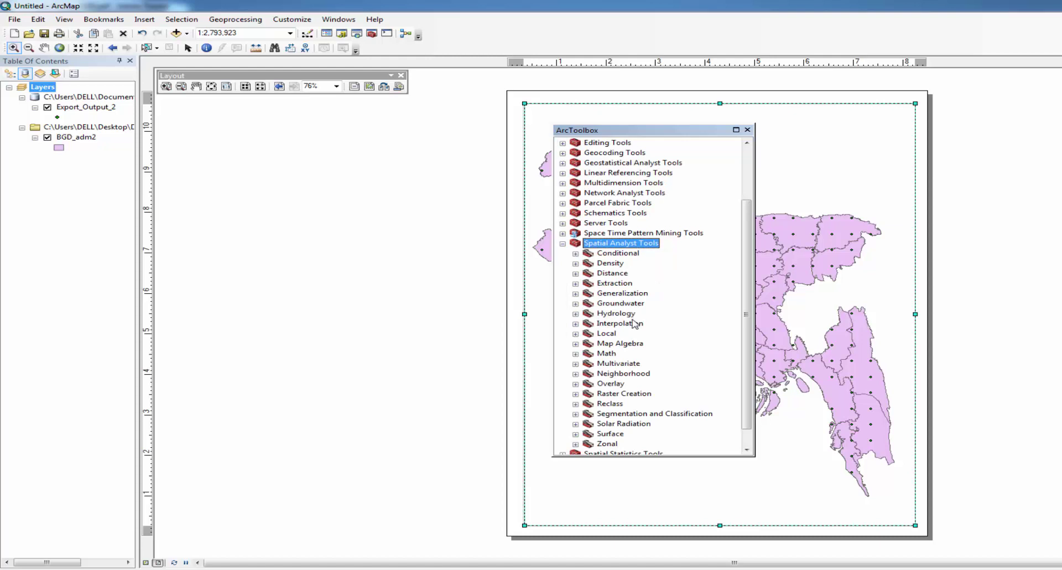
Open the IDW tool under Interpolation with Export_Output_2 as the input points.
click(632, 324)
double_click(631, 325)
click(618, 333)
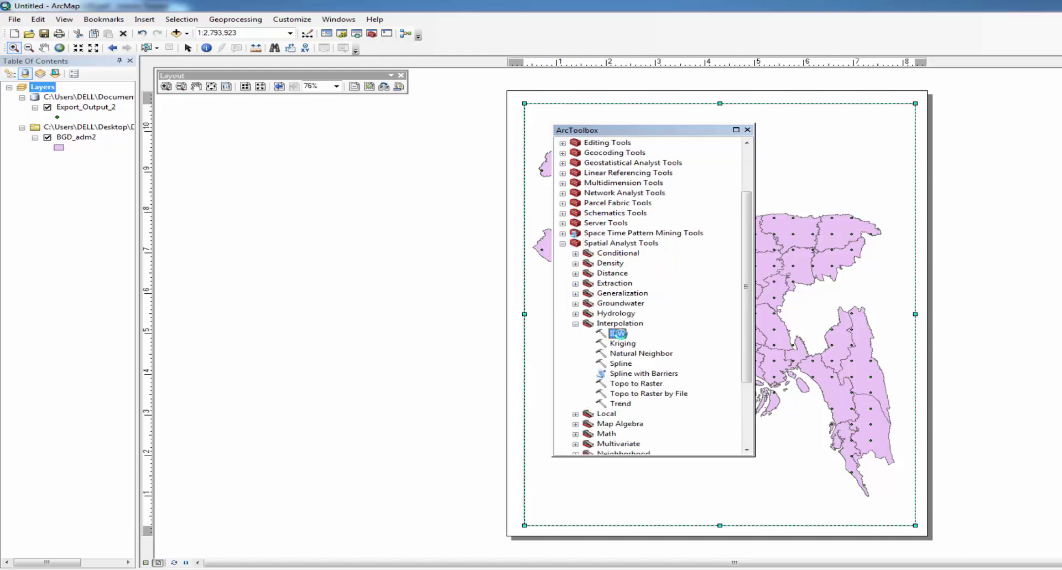
double_click(617, 333)
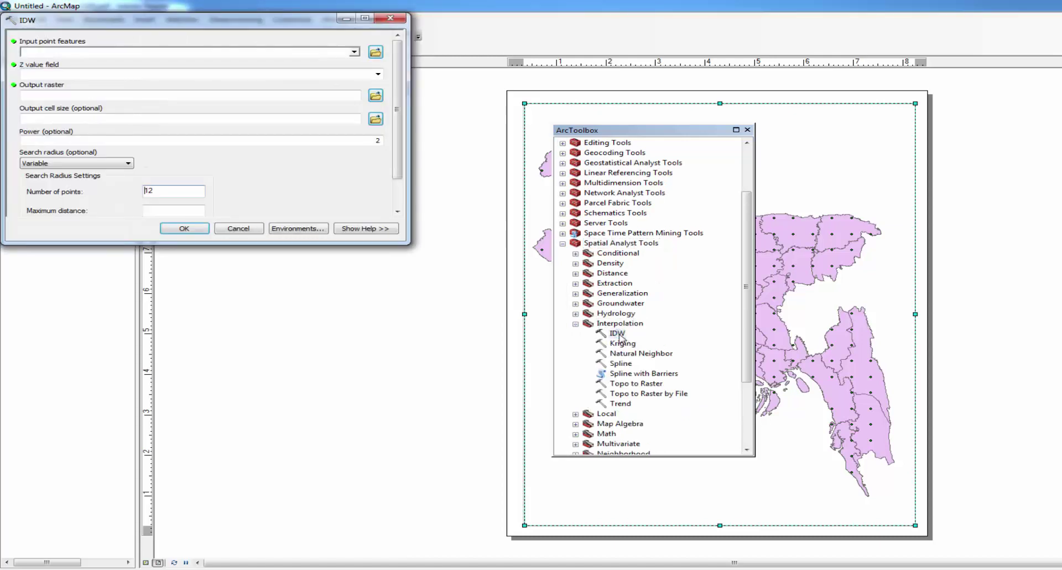
click(354, 52)
click(79, 63)
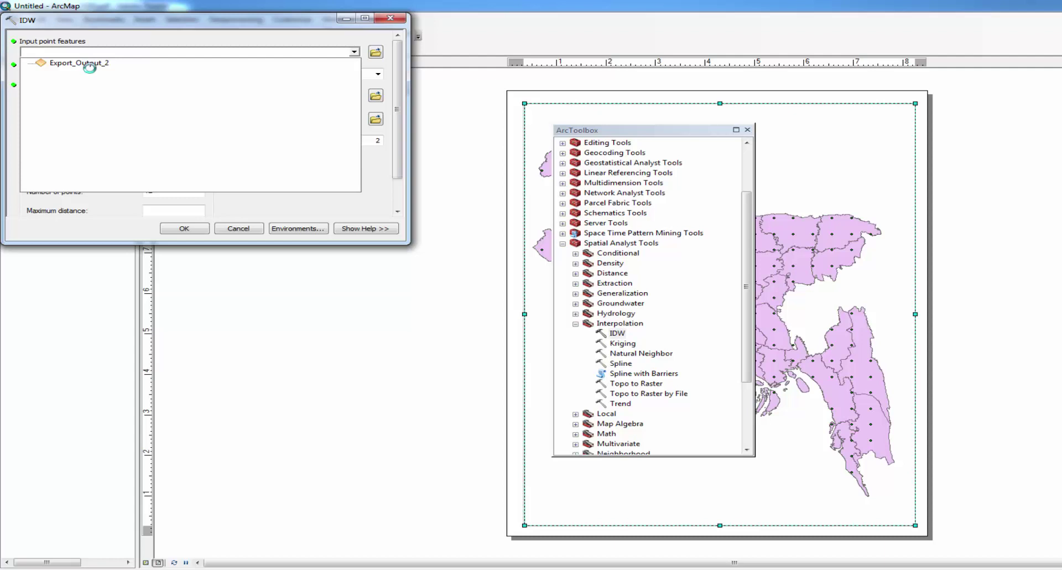
Set F10_Min as the IDW Z value field and review the output raster and cell size fields.
click(378, 74)
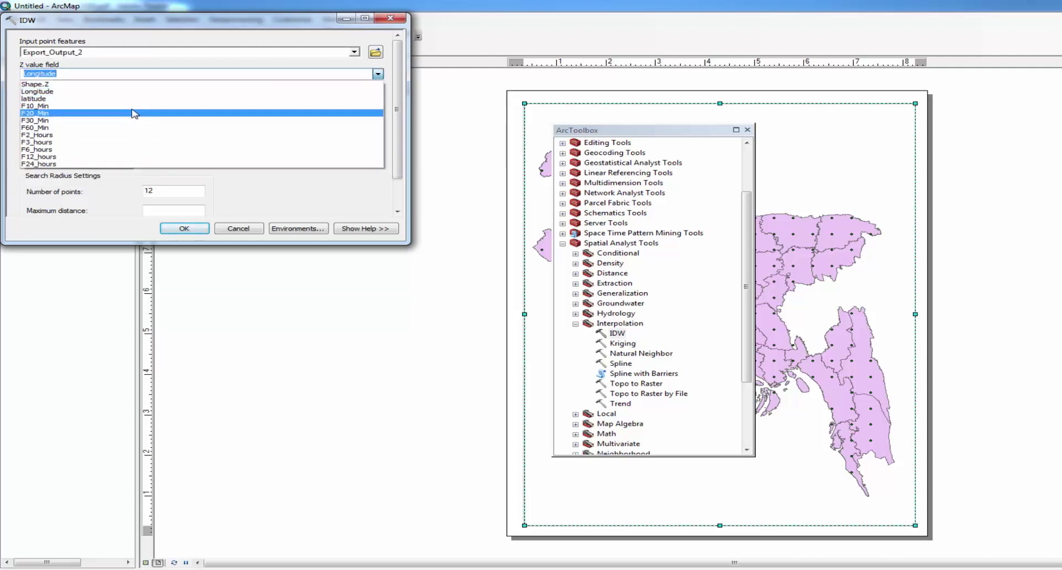
key(Up)
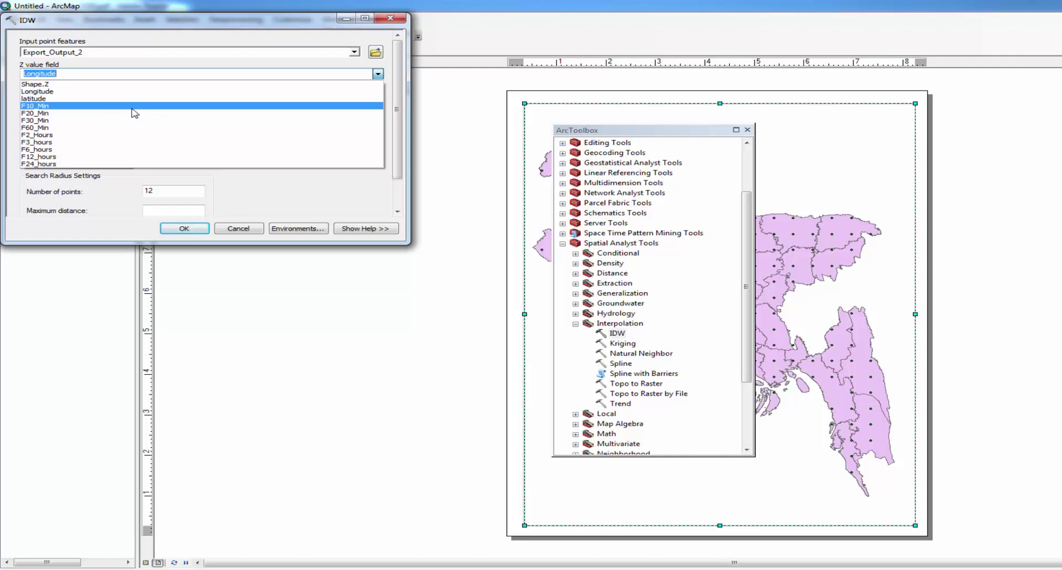
click(128, 105)
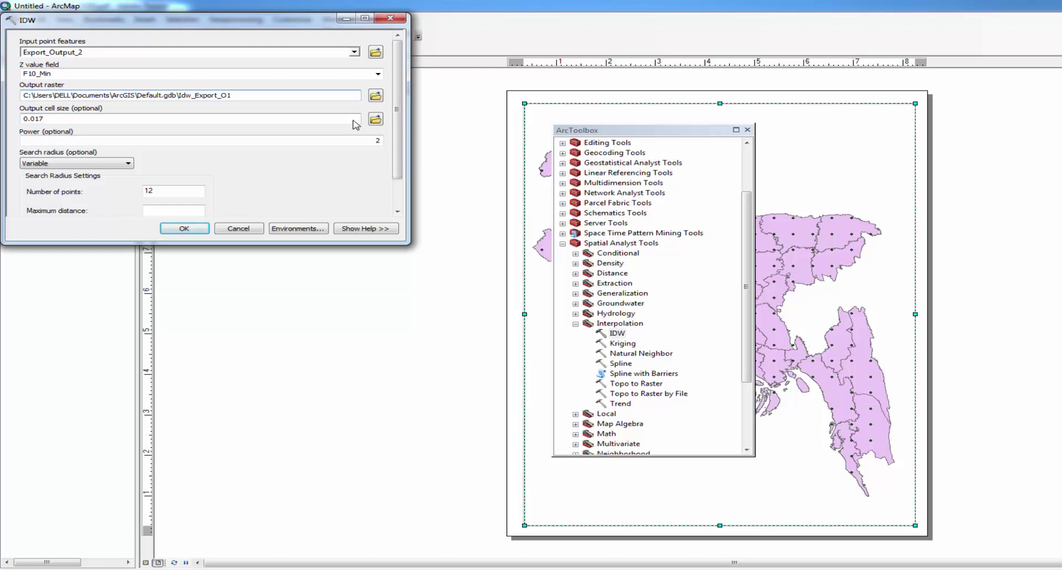
click(376, 96)
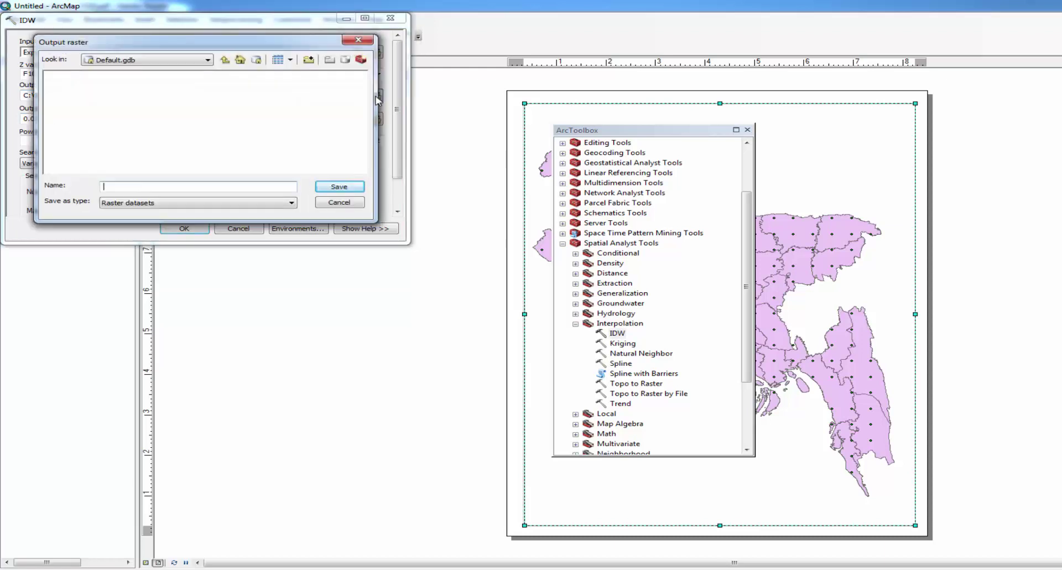
click(358, 39)
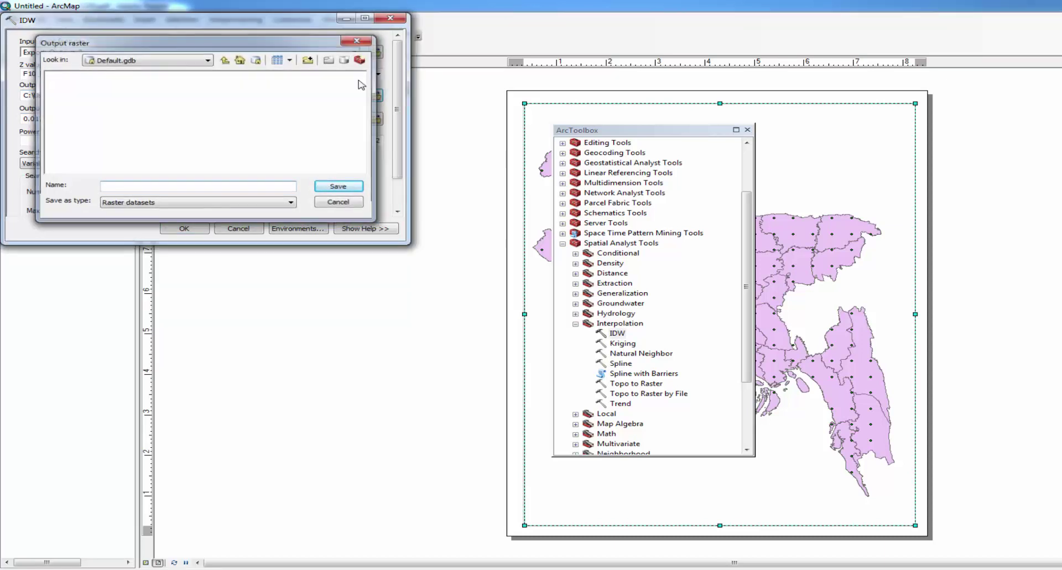
click(376, 120)
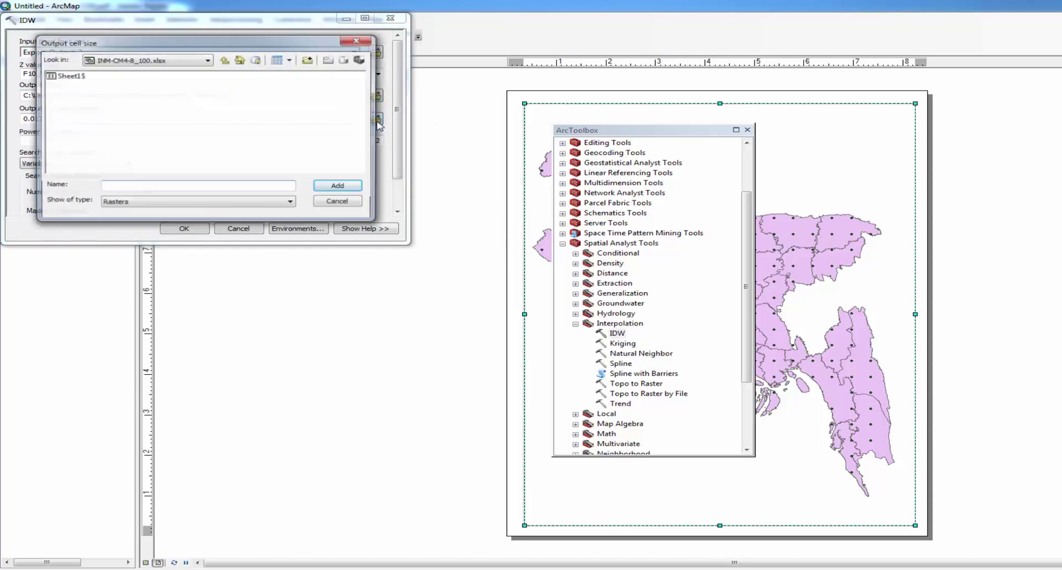
In the IDW environment settings, set the processing extent to match BGD_adm2.
click(358, 39)
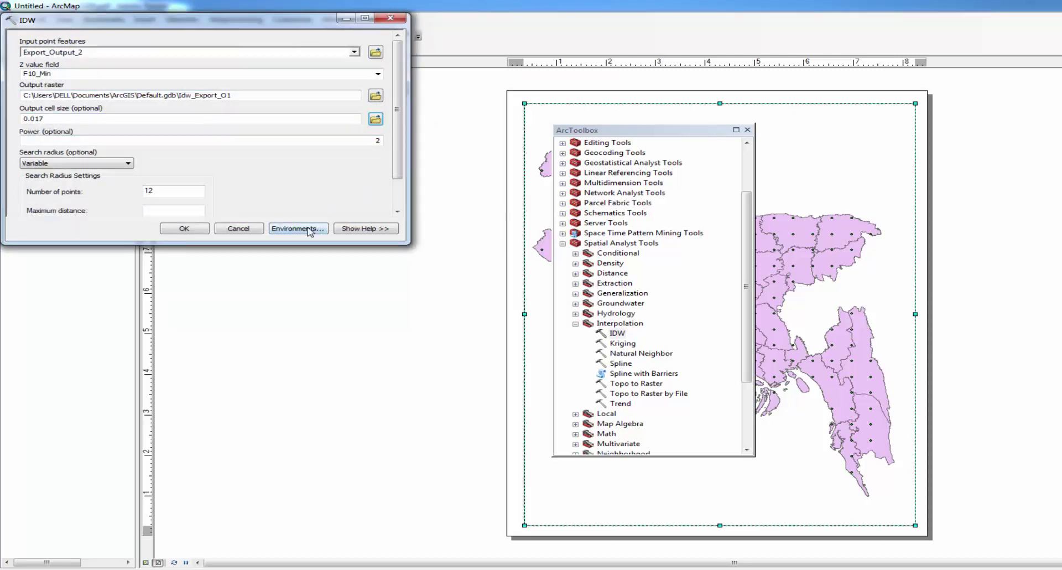
click(310, 228)
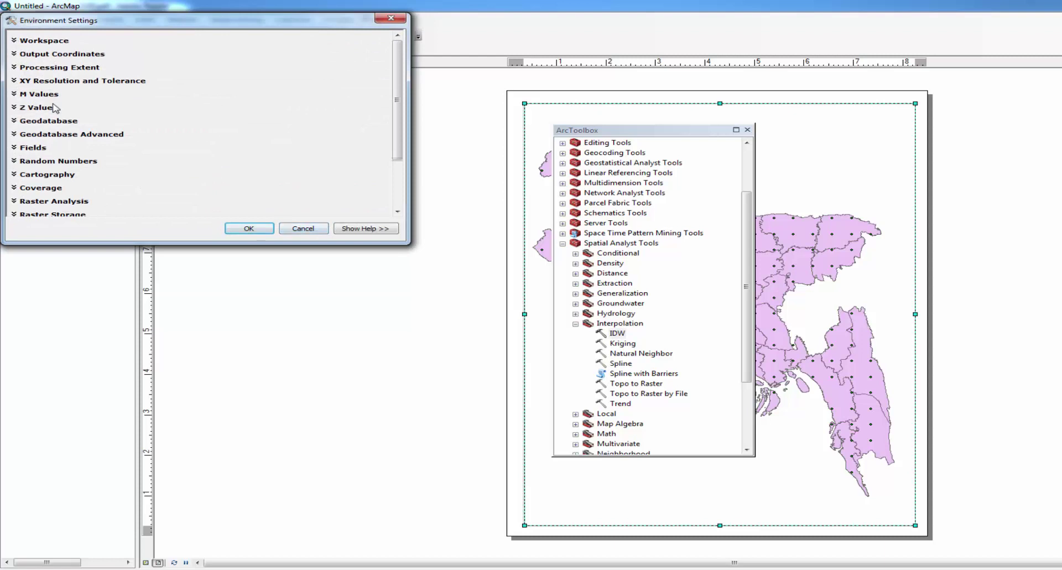
click(81, 69)
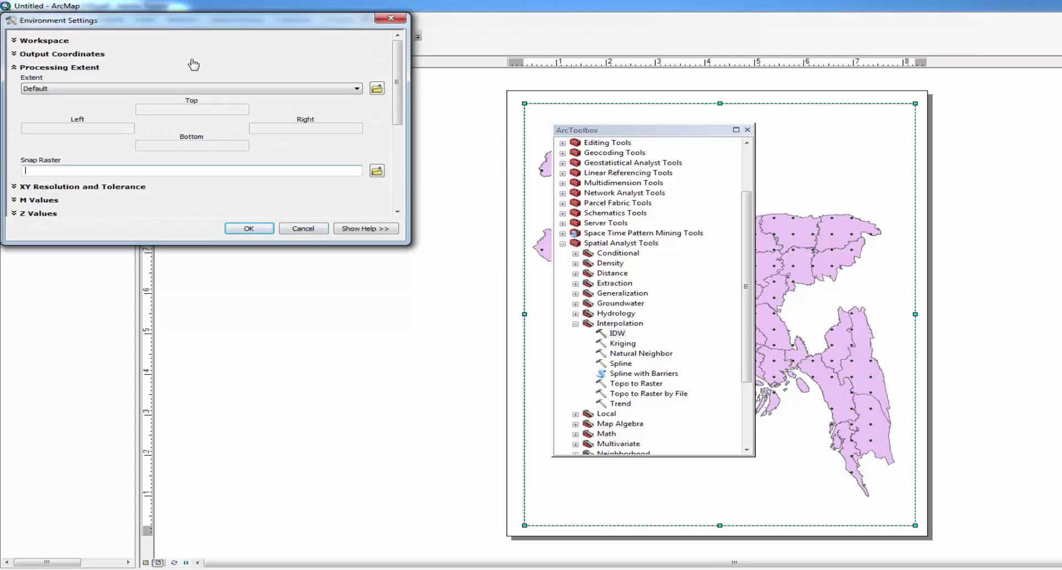
click(354, 88)
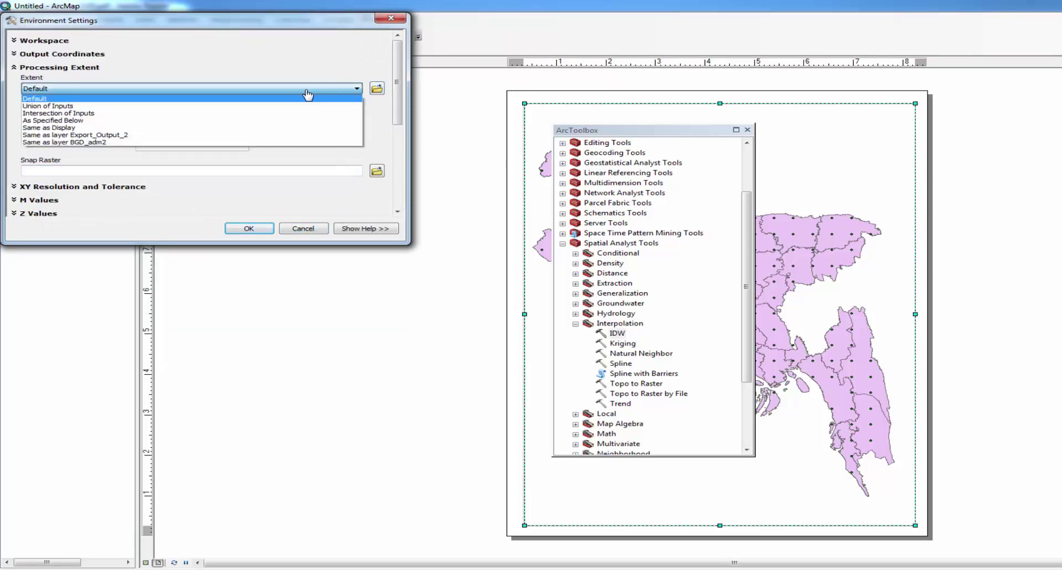
click(195, 142)
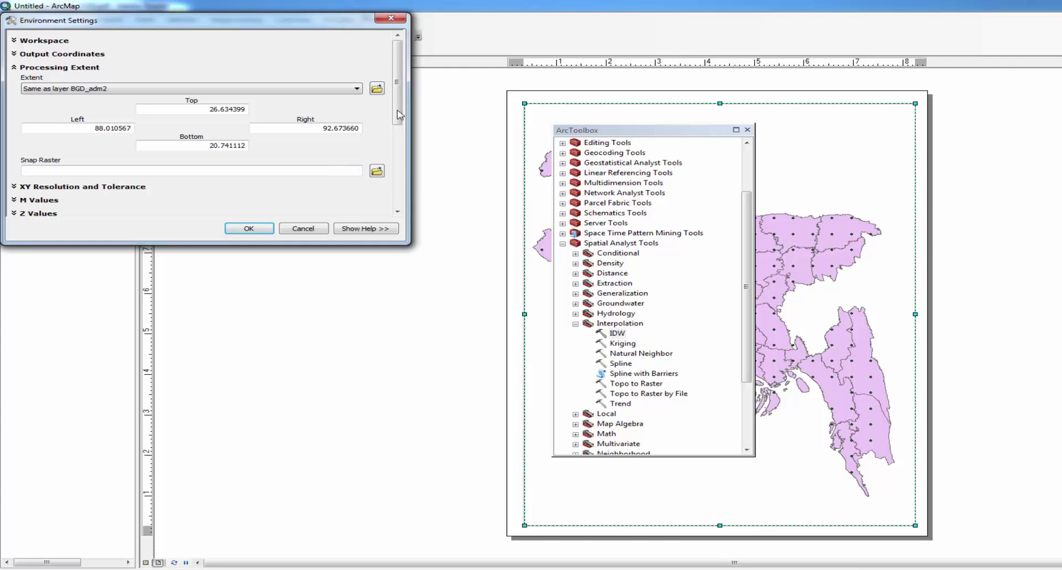
drag(396, 113, 410, 207)
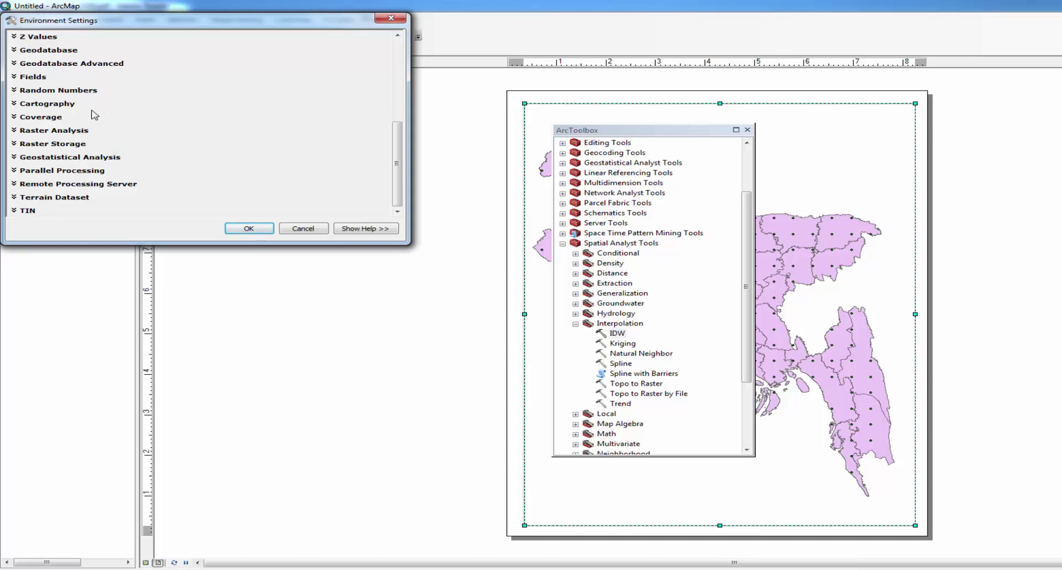
Keep cell size at Maximum of Inputs, set the mask to BGD_adm2, and confirm.
click(81, 133)
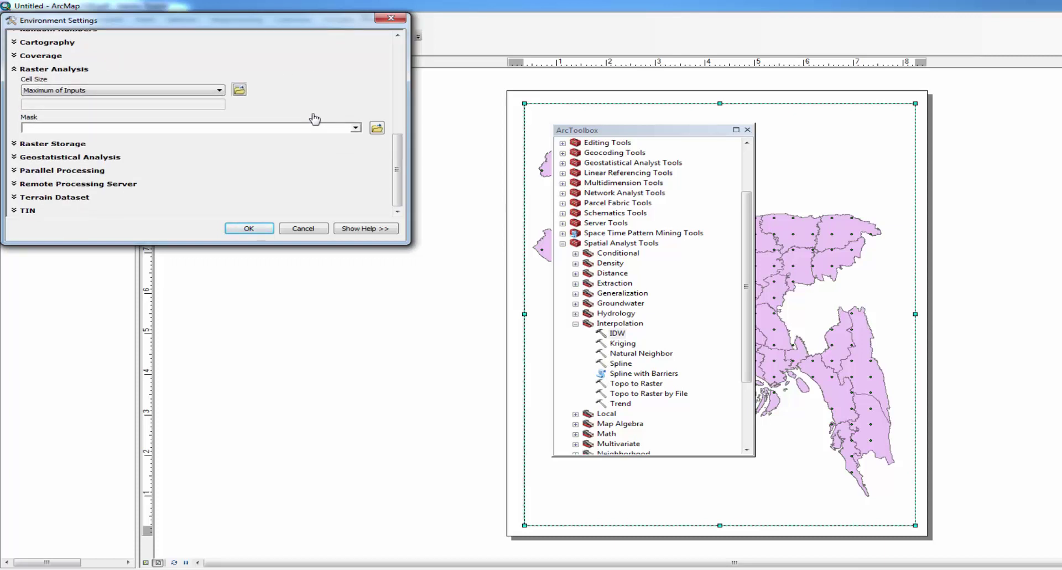
click(219, 90)
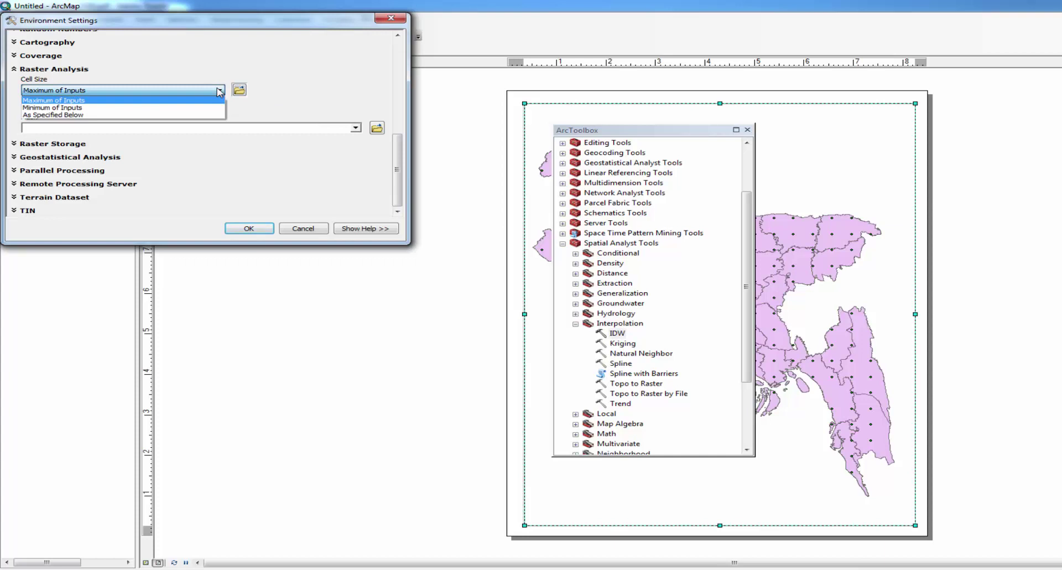
click(298, 92)
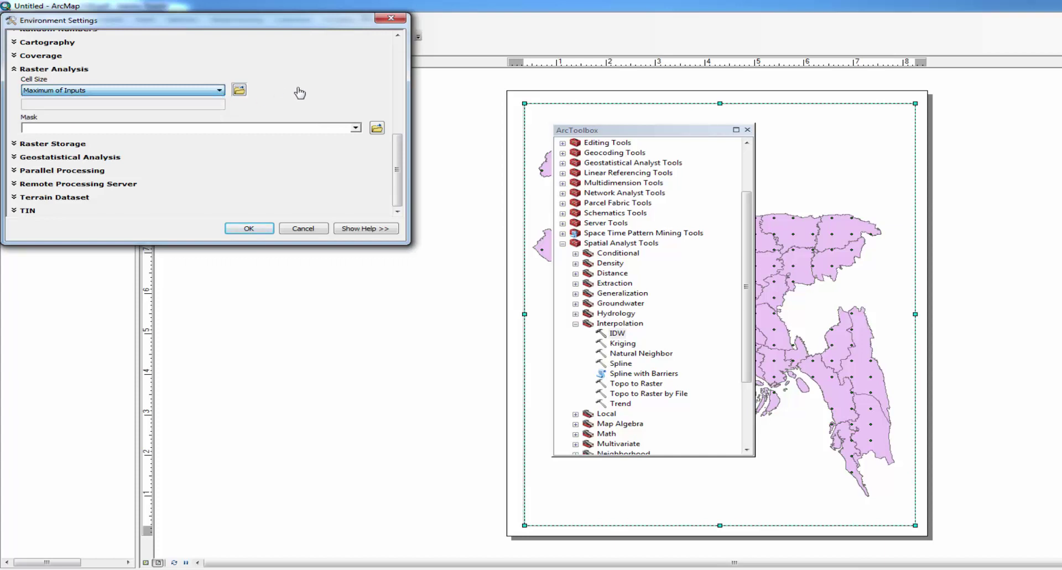
click(355, 129)
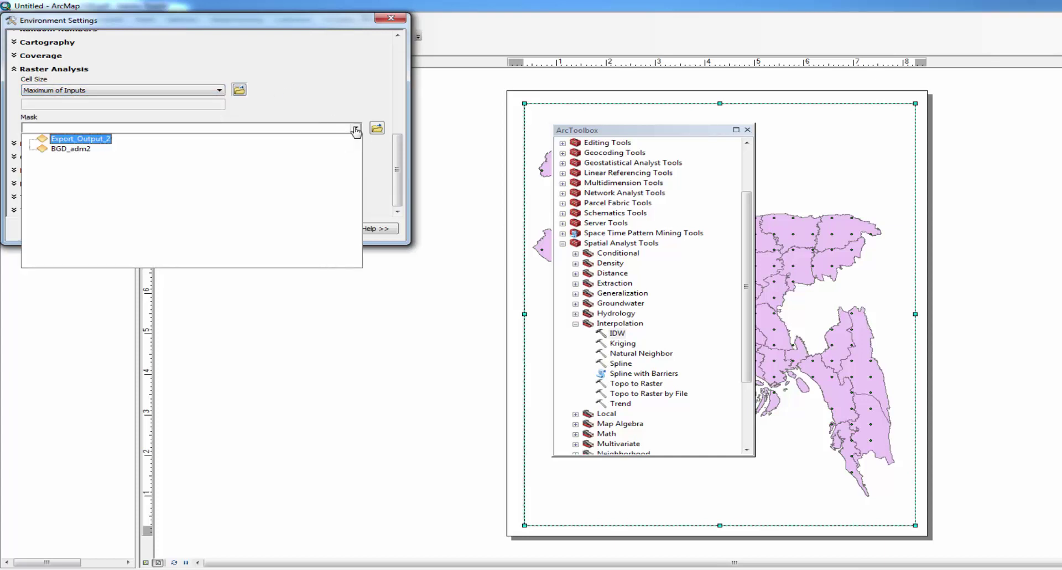
click(72, 150)
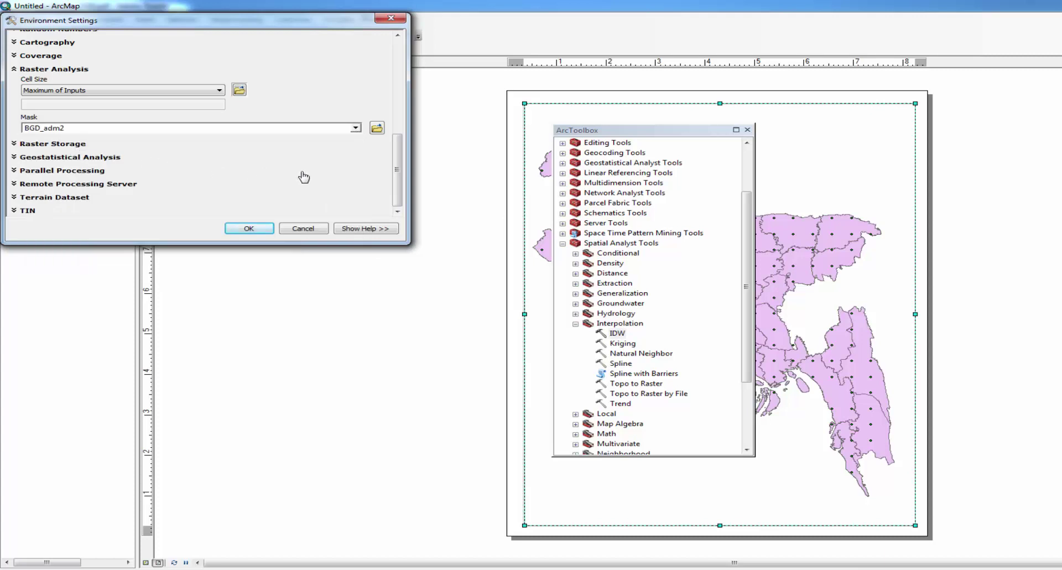
click(249, 233)
click(248, 229)
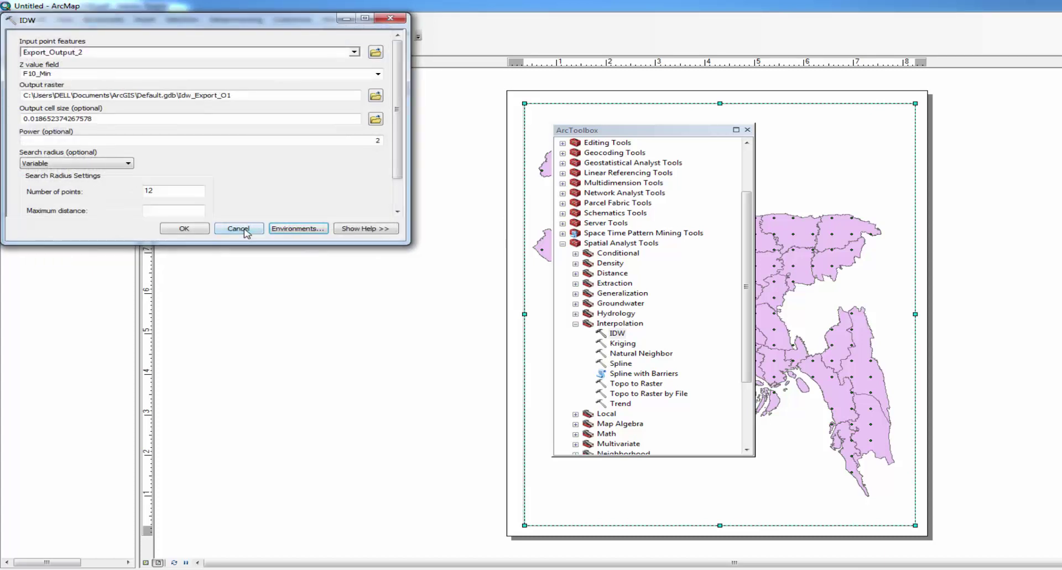
Run IDW to create the Idw_Export_O1 raster and close ArcToolbox.
click(185, 229)
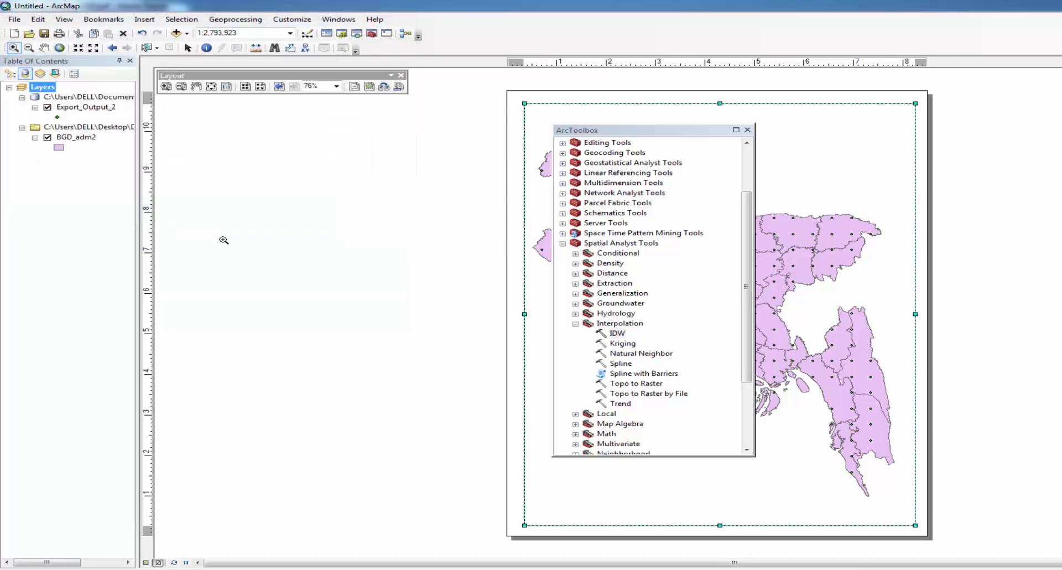
click(748, 130)
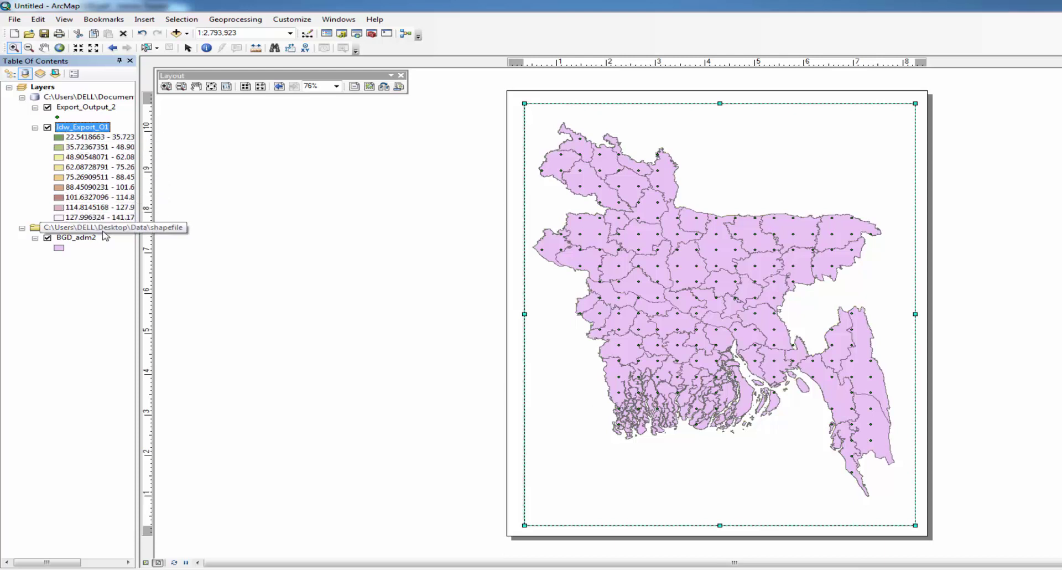
Inspect the Idw_Export_O1 value classes and uncheck BGD_adm2 to reveal the interpolated raster.
click(90, 139)
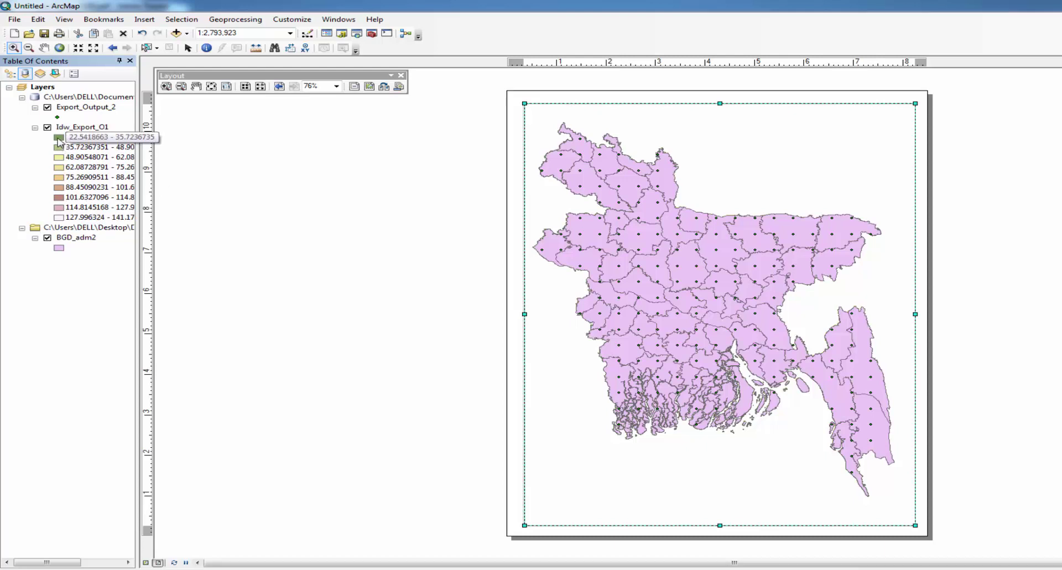
click(58, 138)
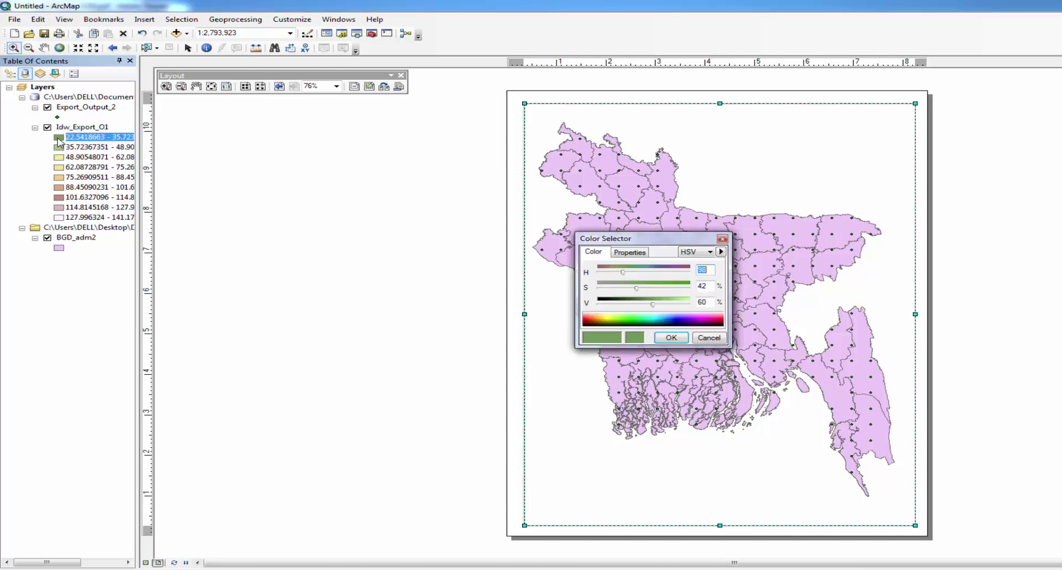
click(721, 239)
click(102, 148)
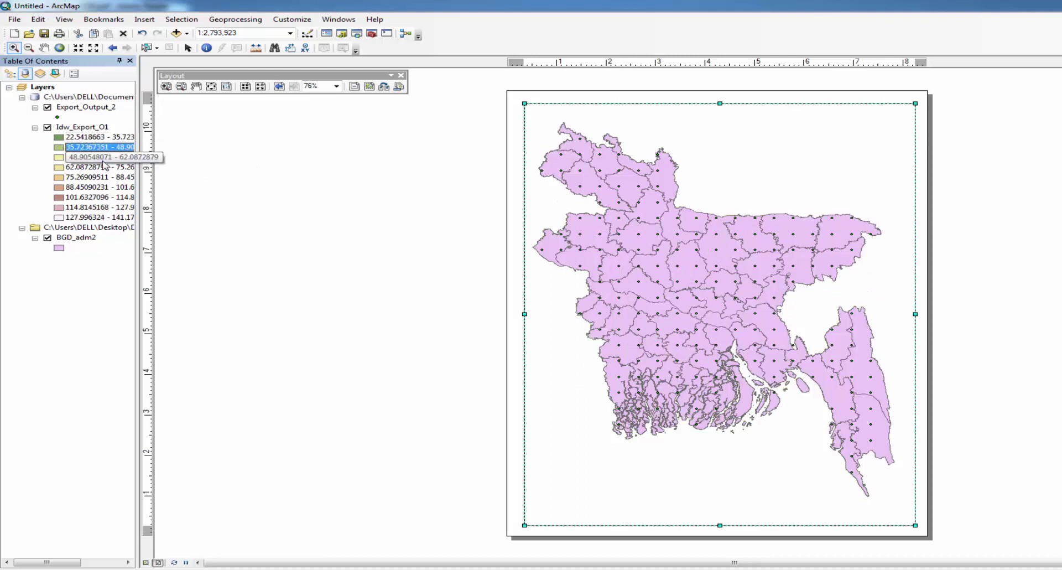
click(105, 207)
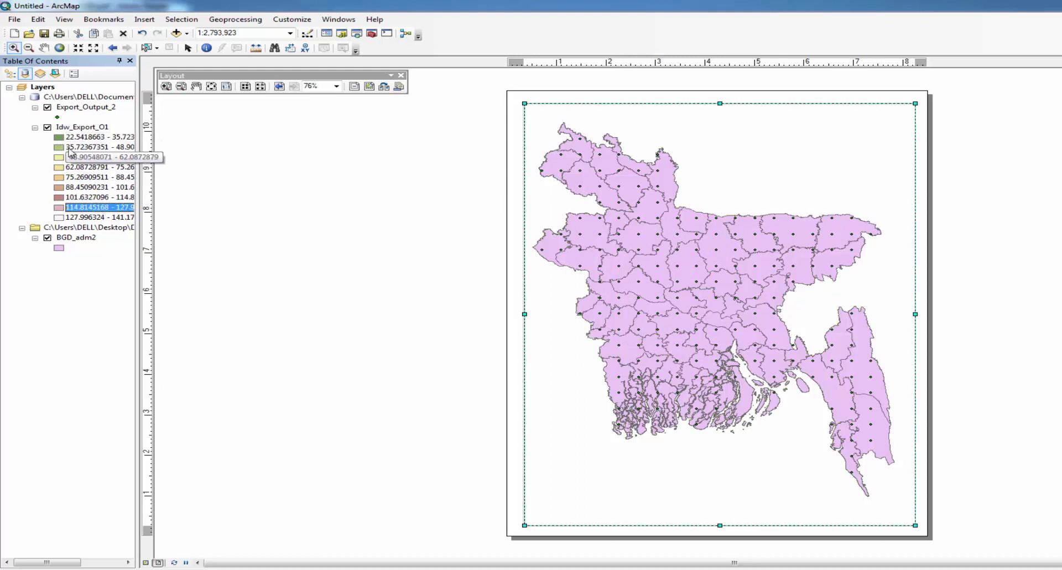
click(48, 127)
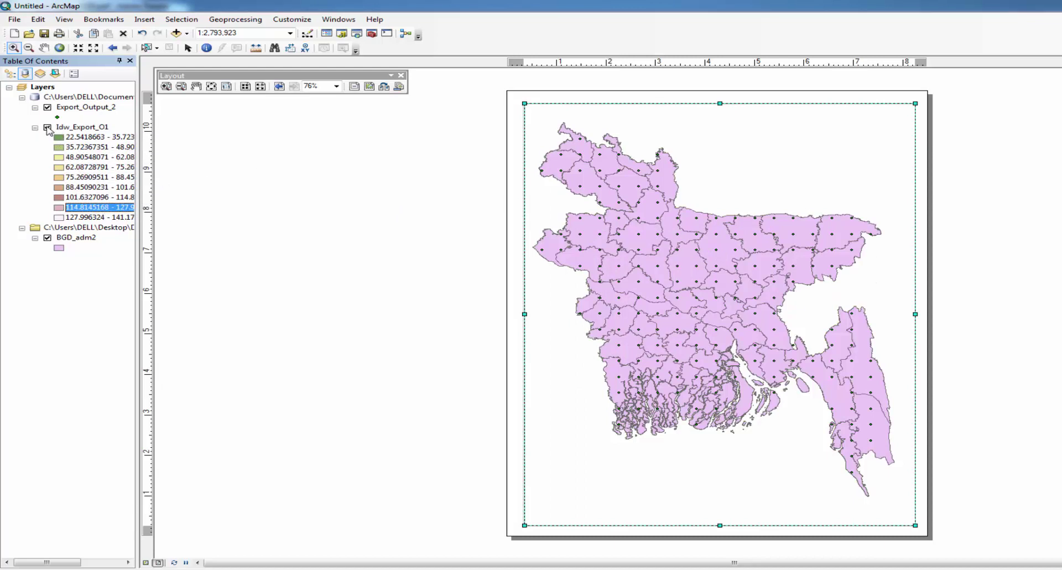
click(48, 238)
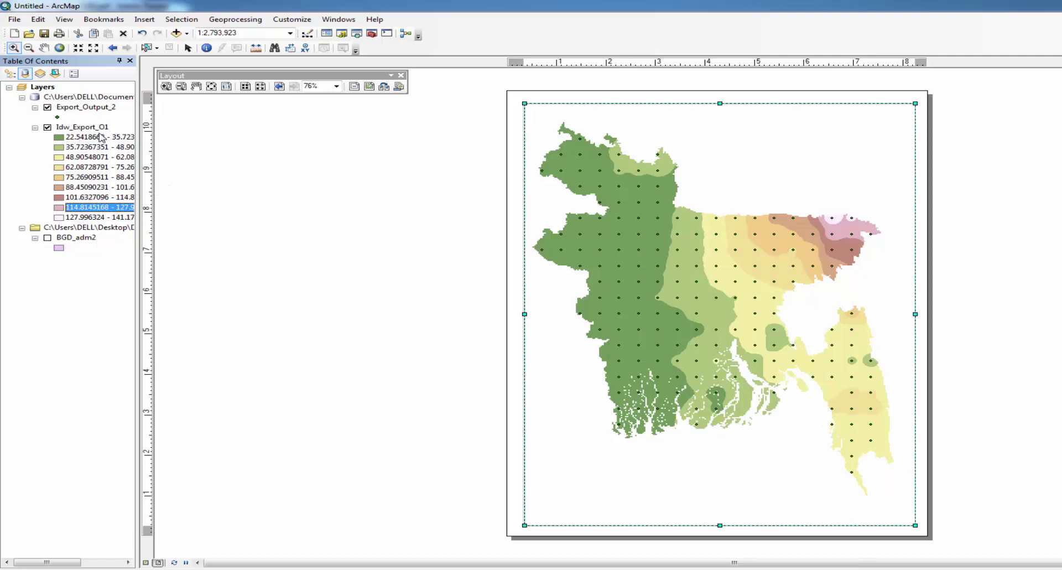
click(89, 177)
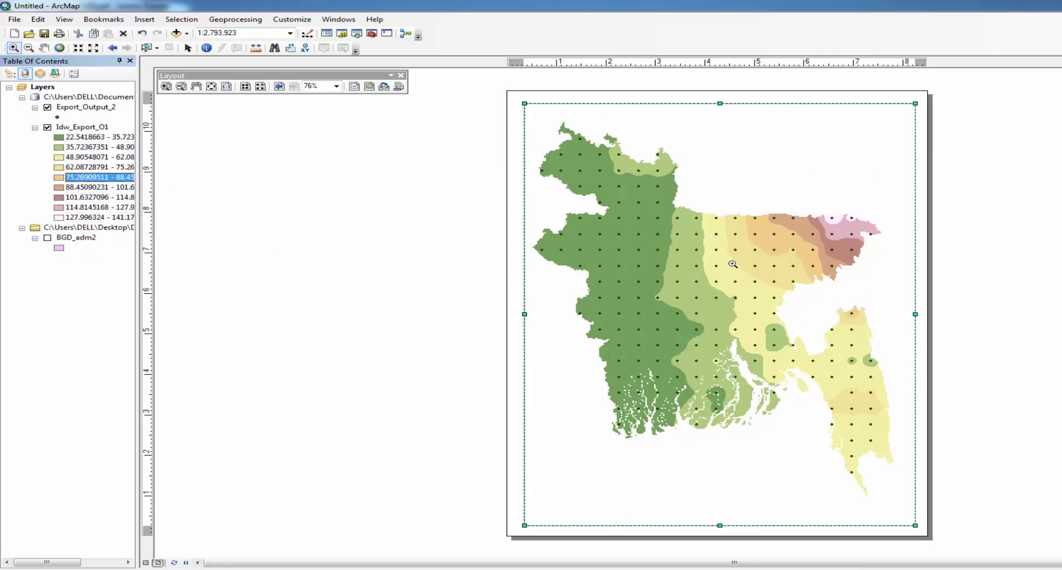
Insert a legend listing only Idw_Export_O1, dropping Export_Output_2 and keeping the wizard's defaults.
click(145, 19)
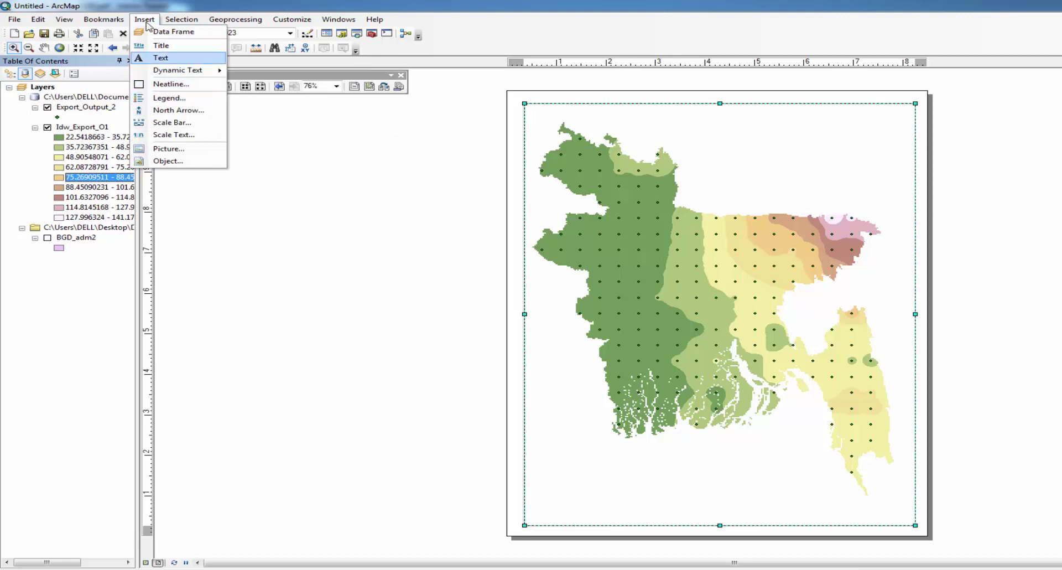
click(205, 99)
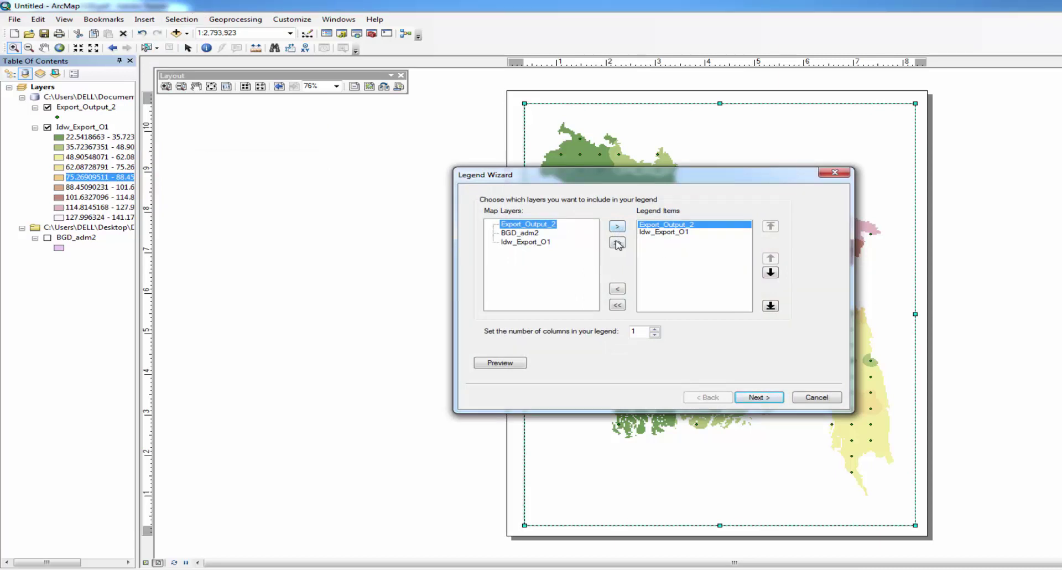
click(617, 288)
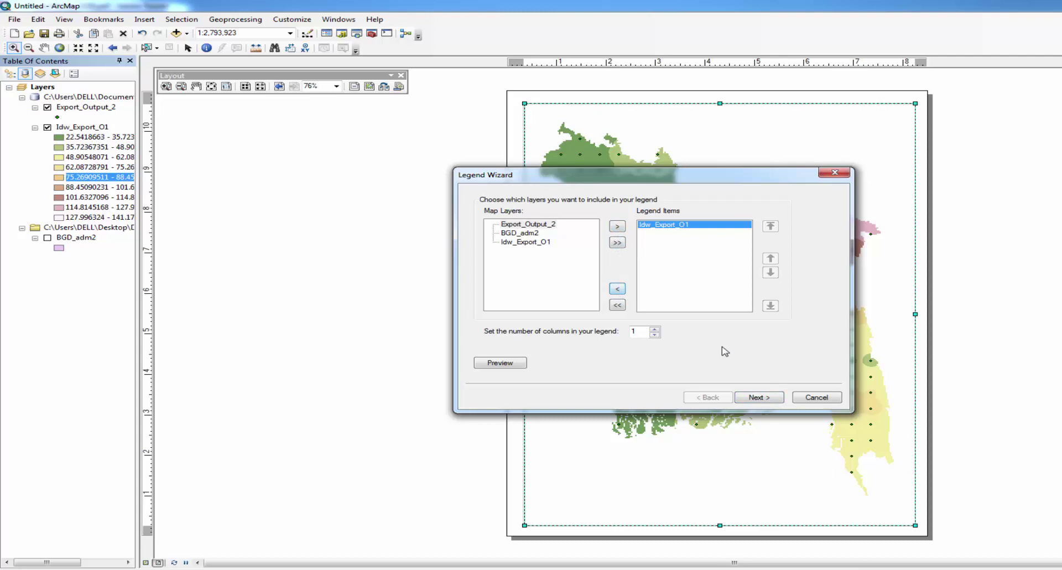
click(764, 401)
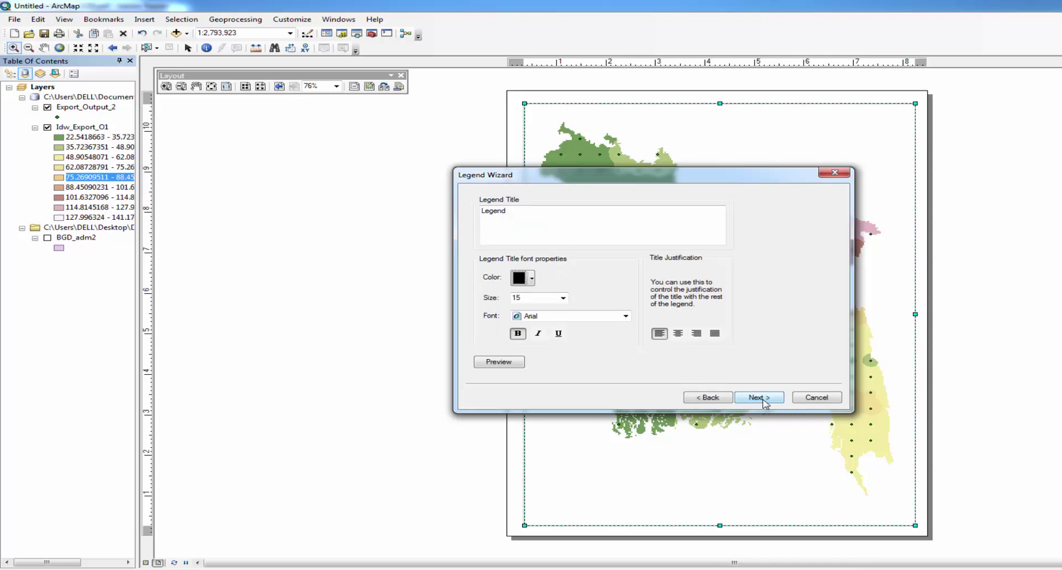
click(764, 398)
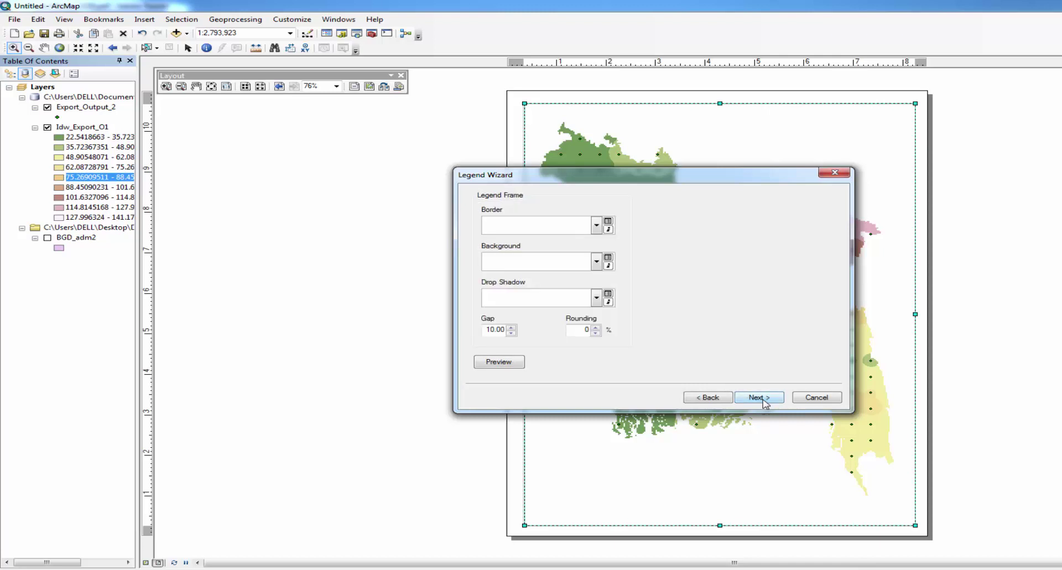
click(765, 400)
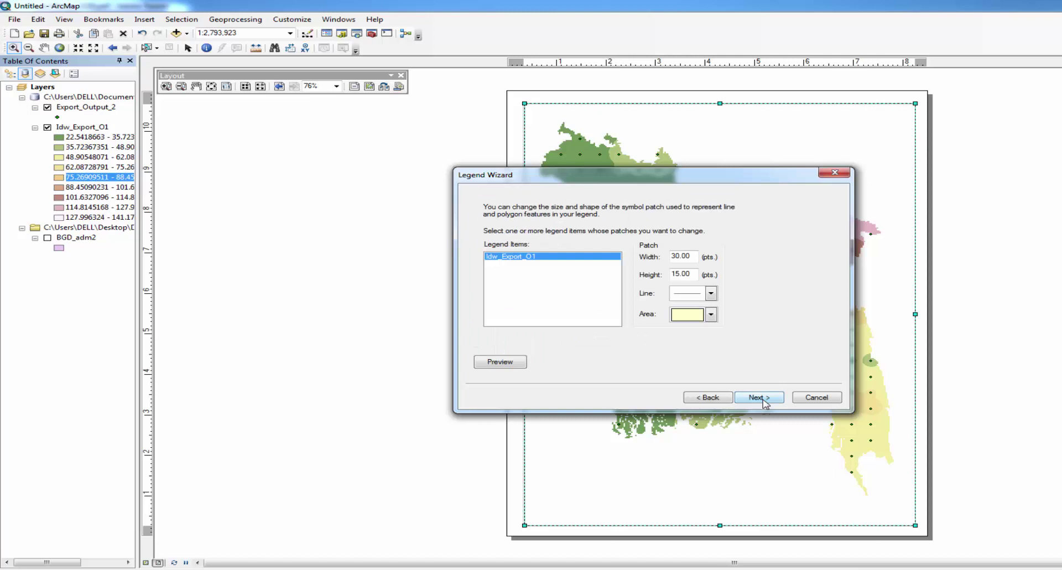
click(765, 398)
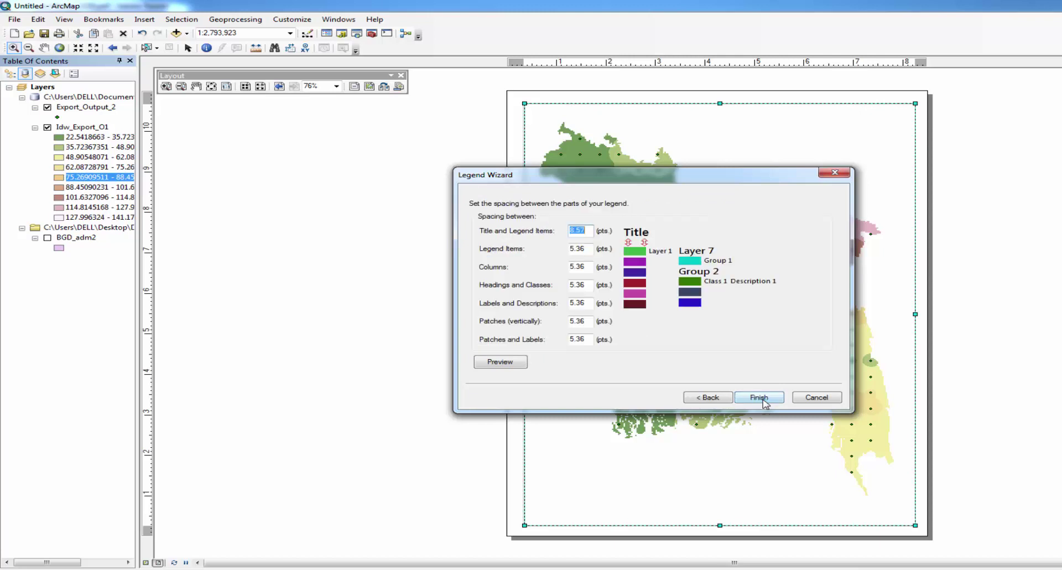
click(765, 398)
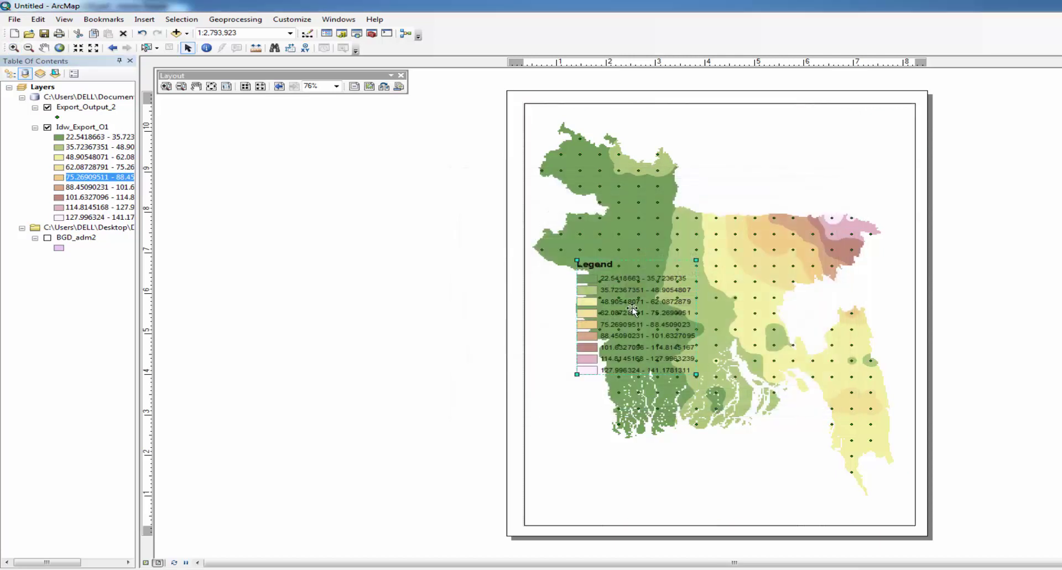
Drag the legend off the map to the page's right edge and bring up its properties.
drag(633, 310, 1043, 291)
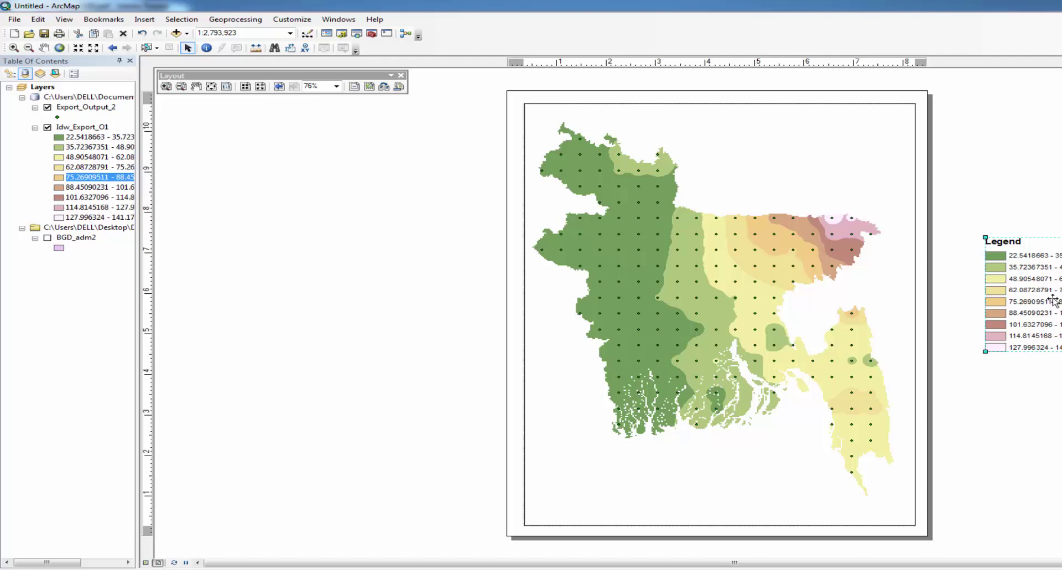
right_click(1027, 266)
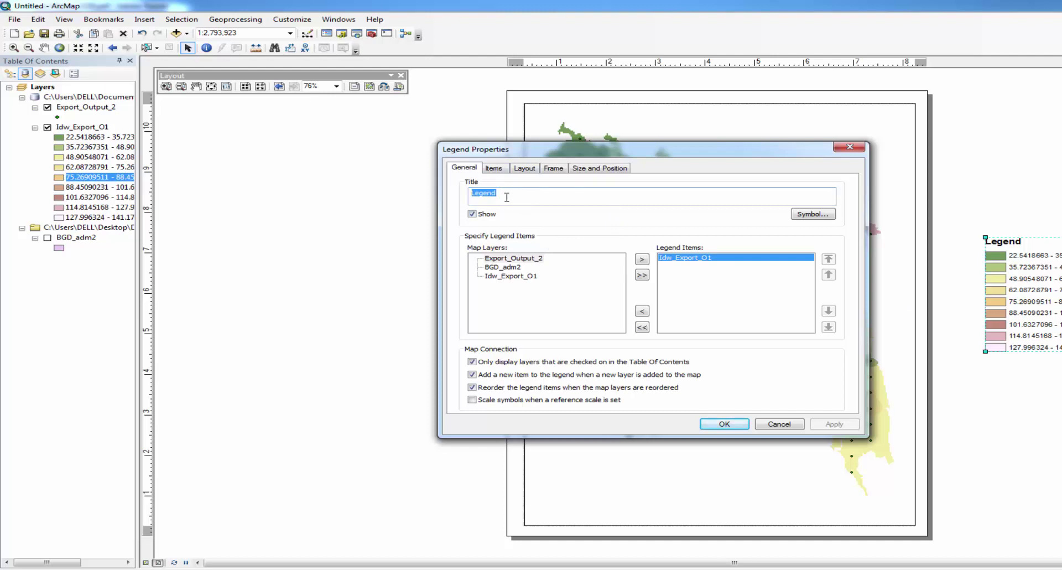
Clear the legend title and set the item style to Horizontal Bar with Heading, Labels, and Description.
key(BackSpace)
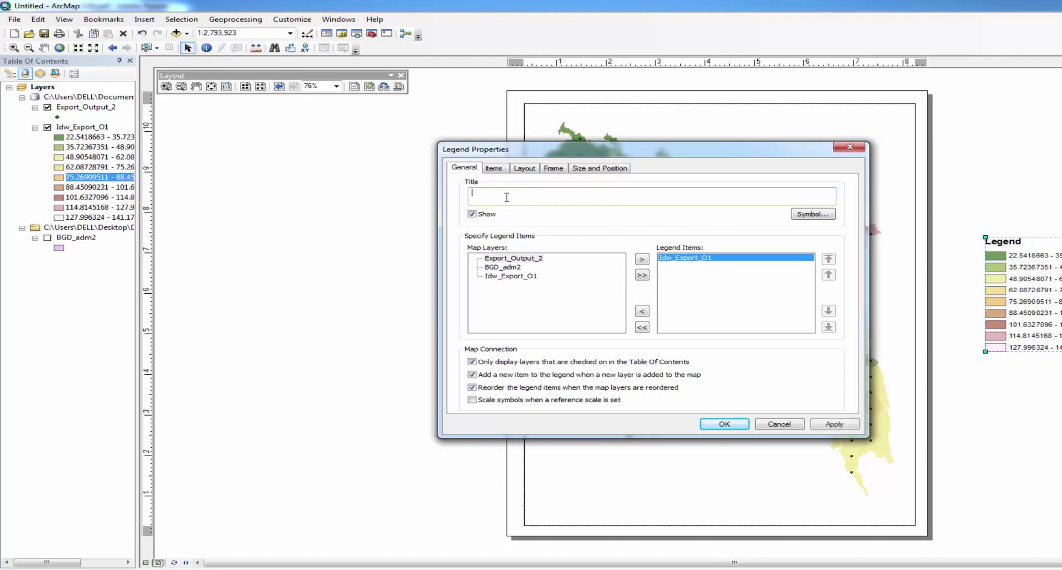
click(492, 169)
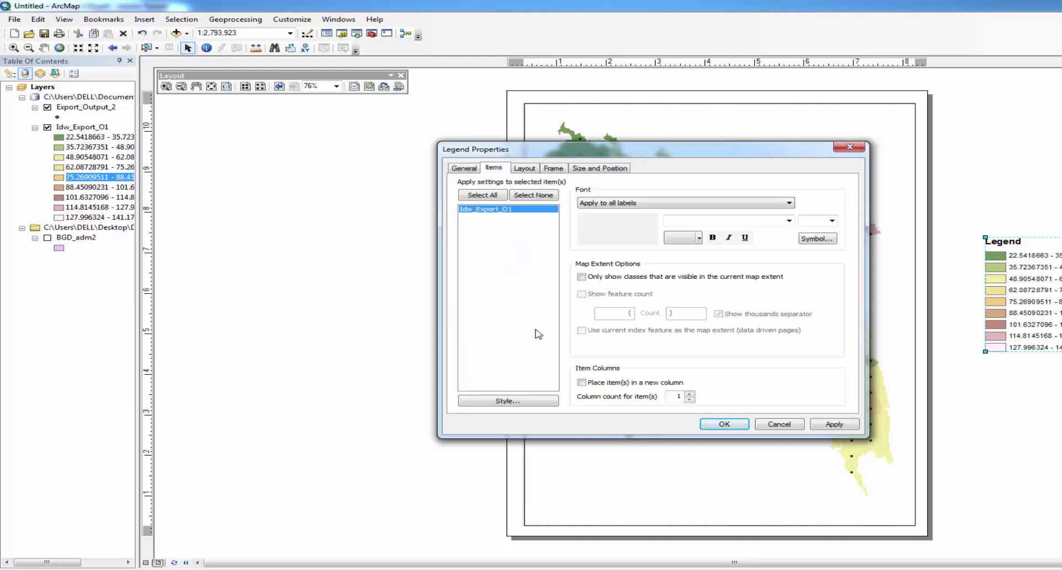
click(525, 403)
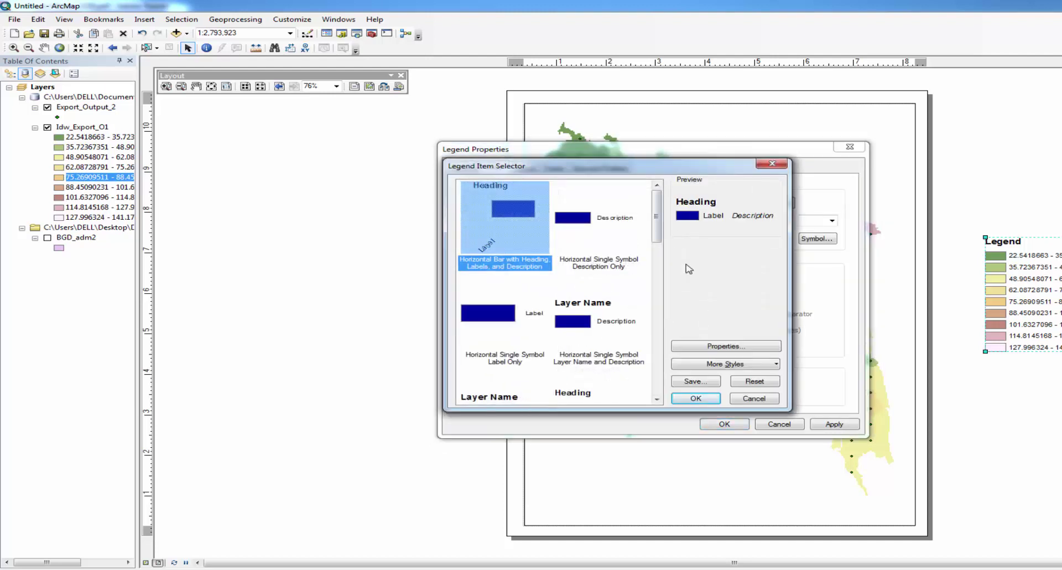
click(508, 225)
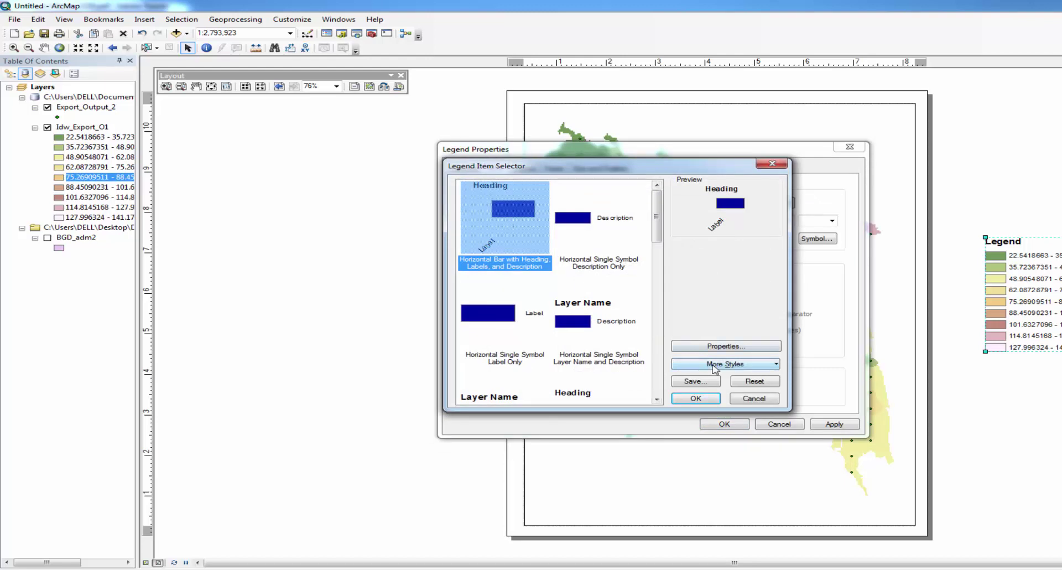
In the bar style properties, show the layer name and set the below-bar text angle to 0°.
click(724, 346)
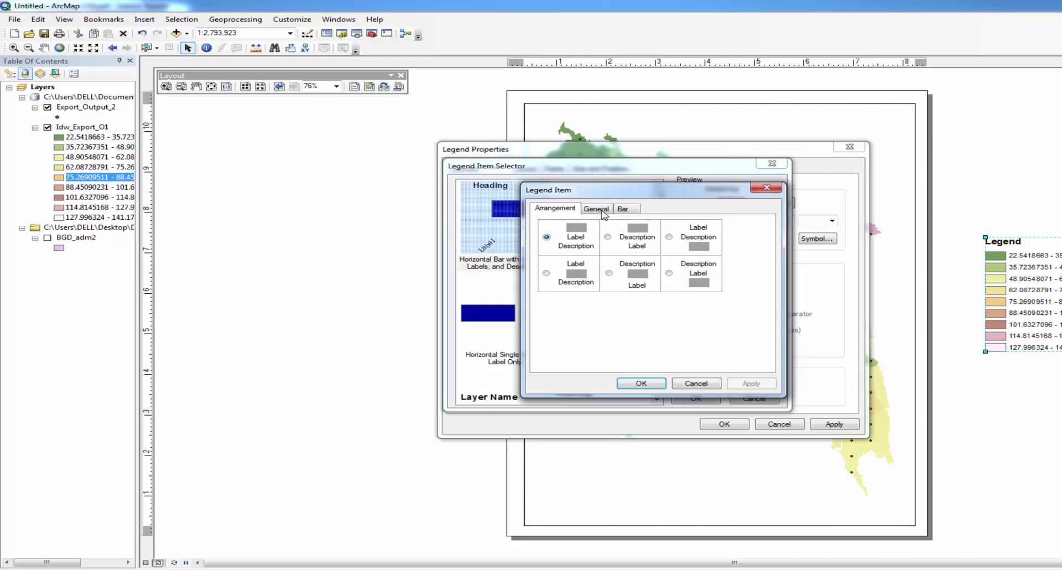
click(597, 209)
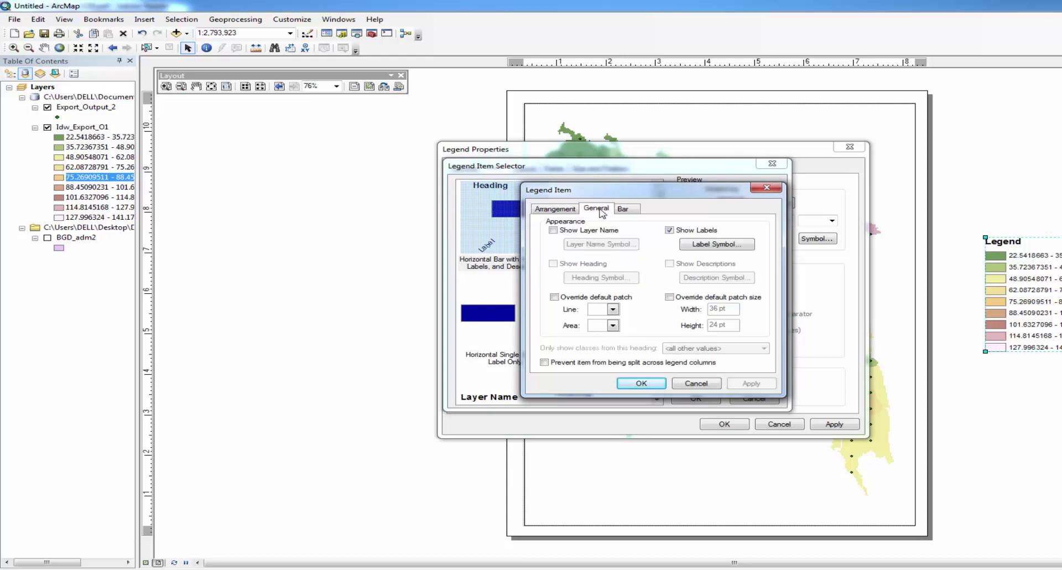
click(553, 230)
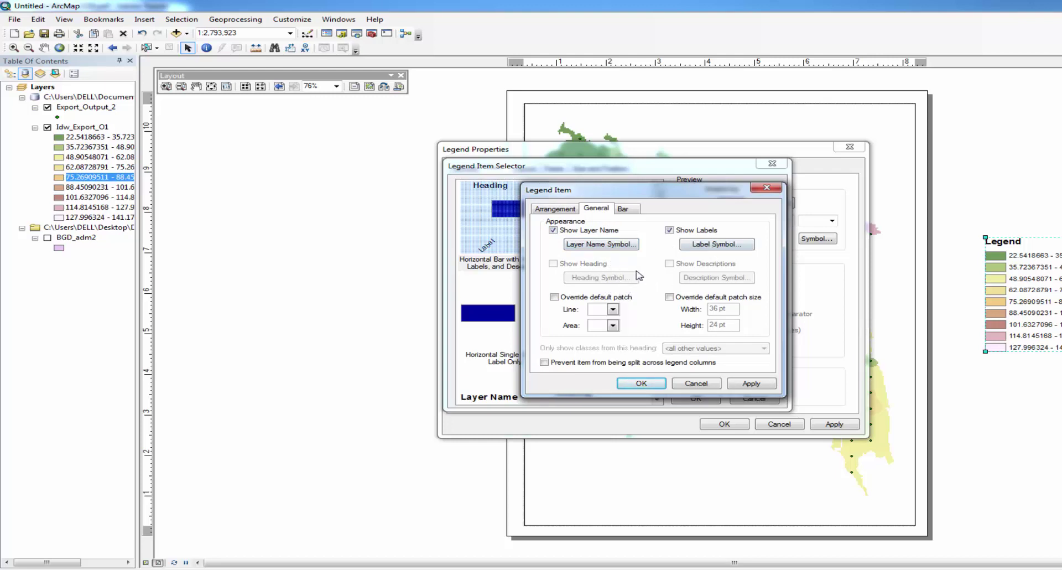
click(625, 209)
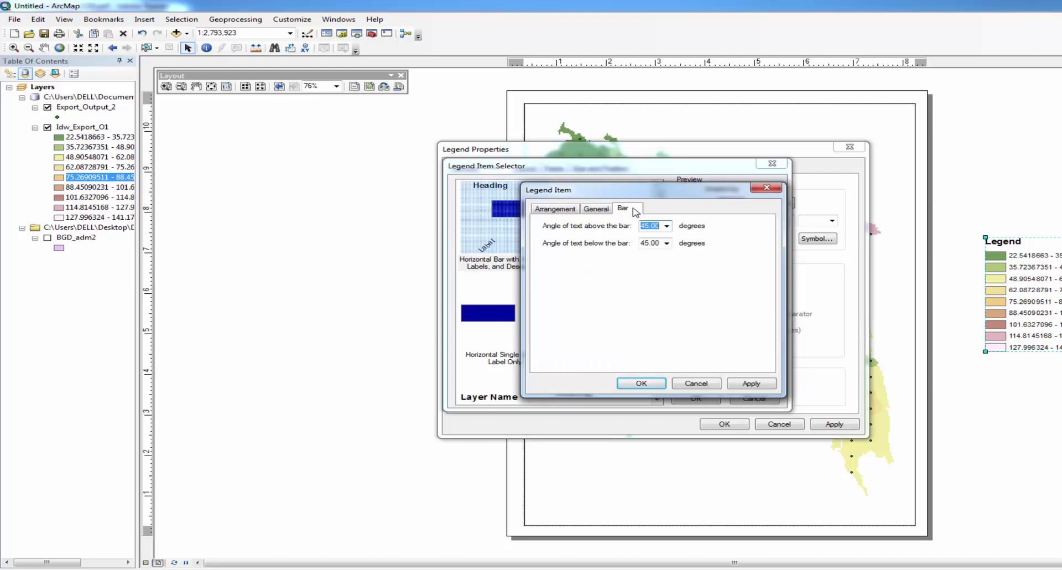
double_click(650, 242)
text(0)
click(748, 383)
click(636, 386)
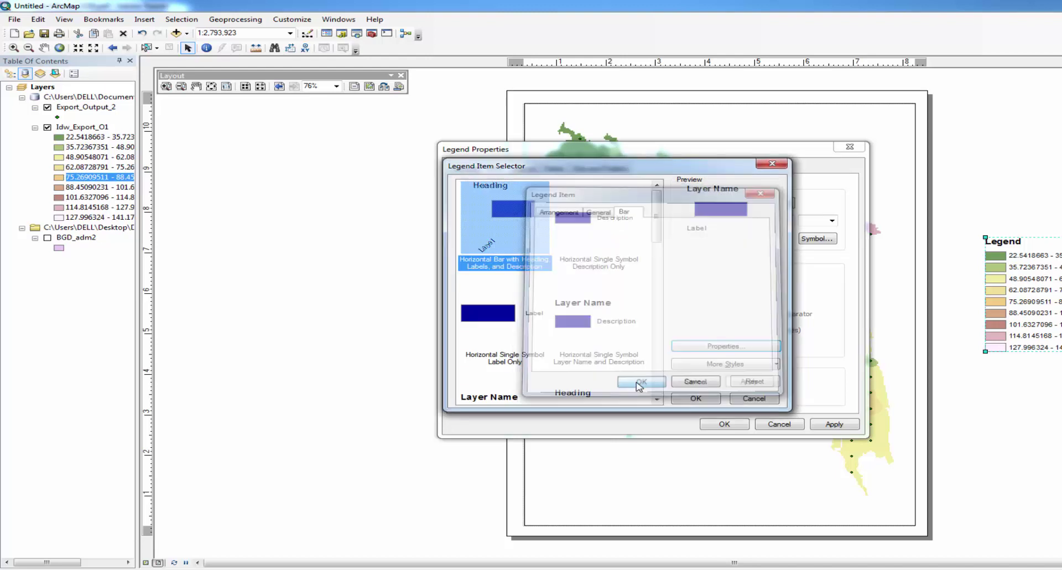
Make the legend a single horizontal row, about 4.99 by 0.65 in, and apply the changes.
click(697, 399)
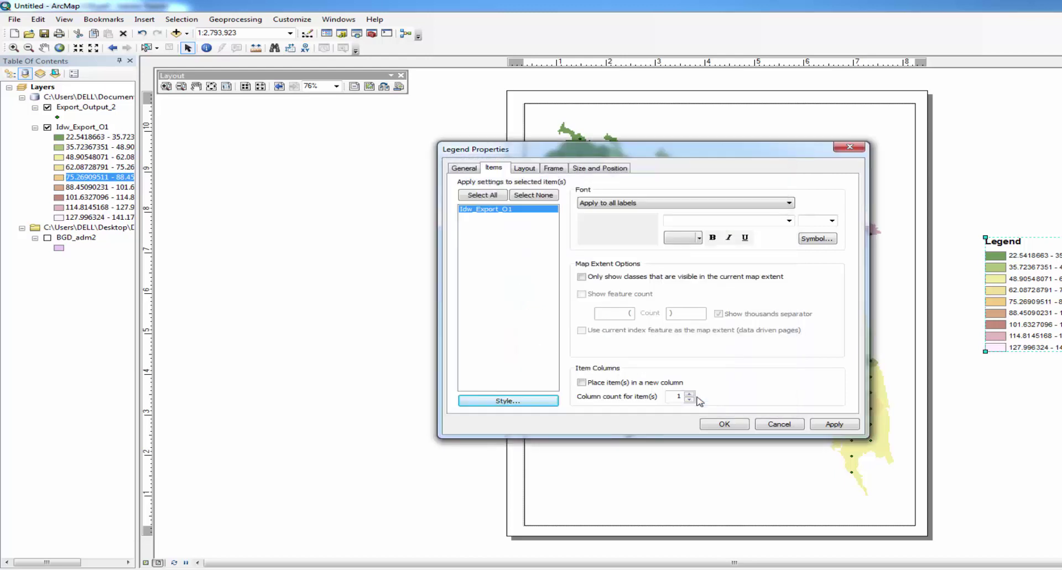
click(524, 169)
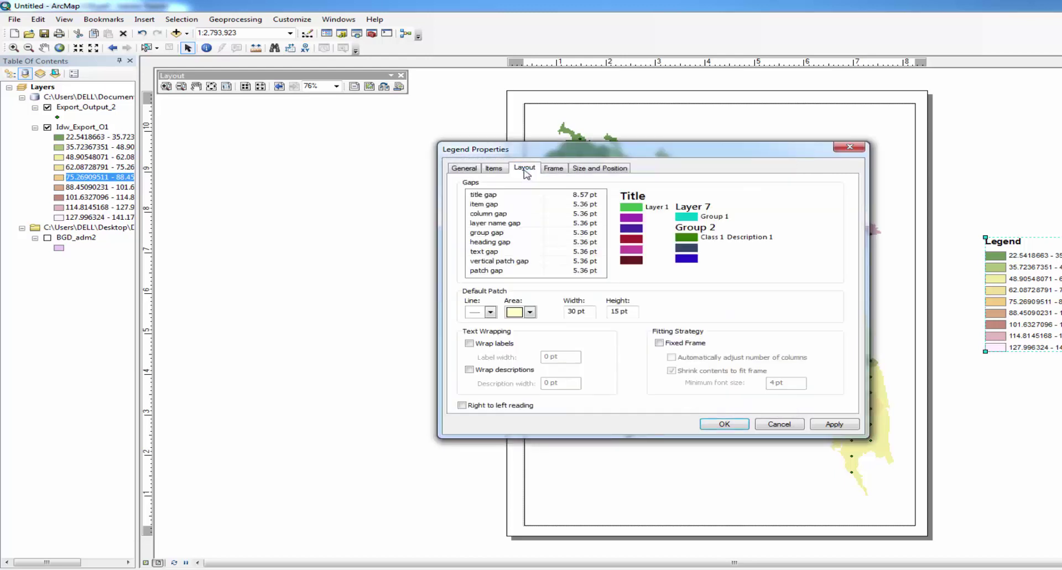
click(564, 167)
click(592, 168)
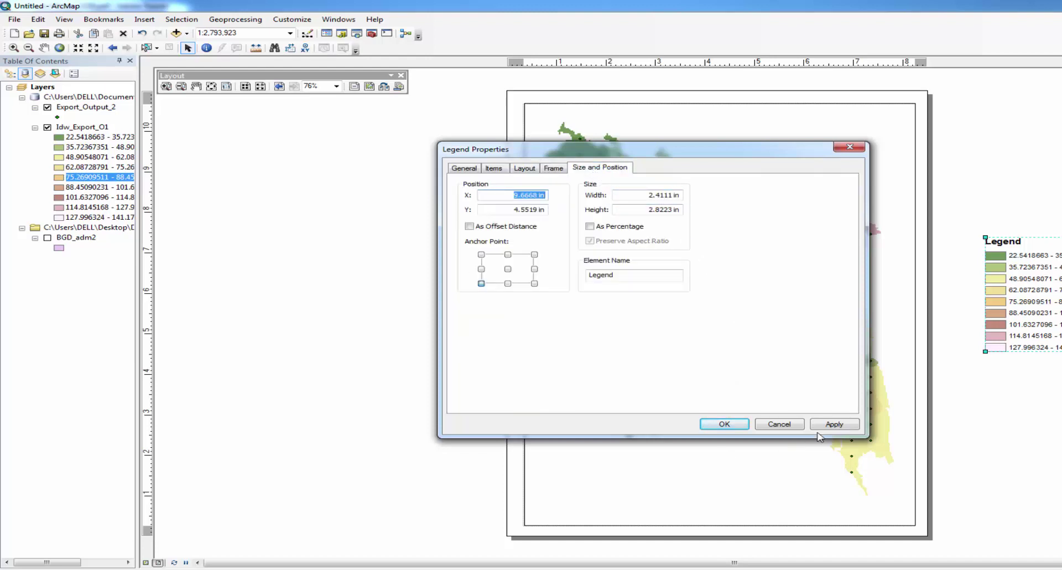
click(836, 424)
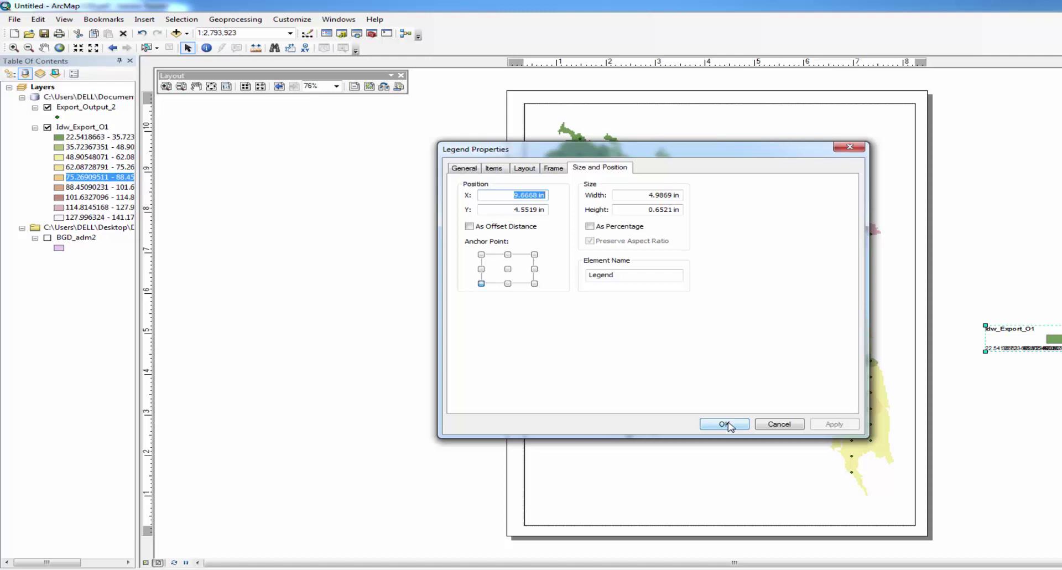
click(725, 424)
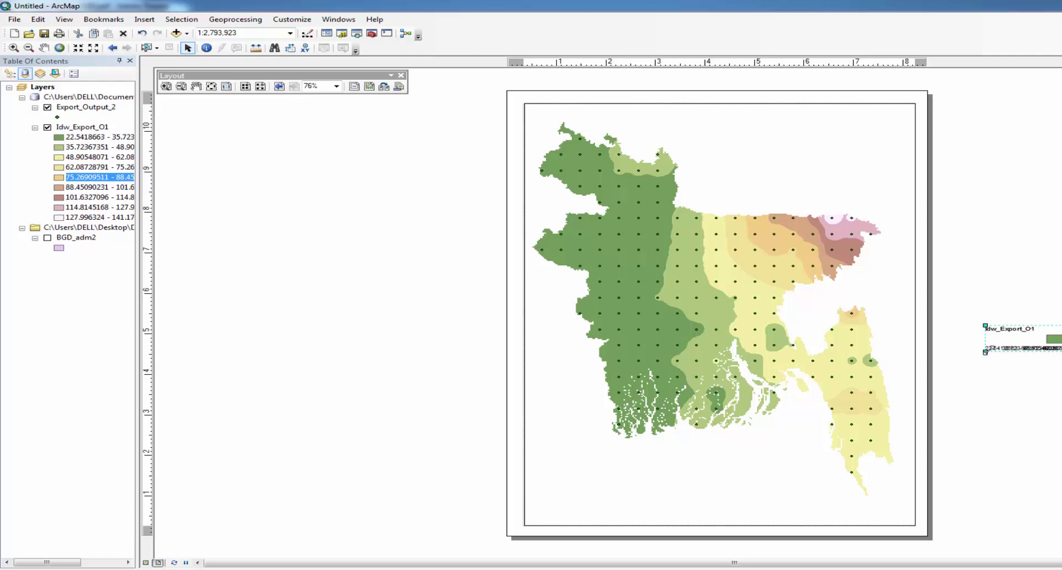
Nudge the legend slightly left and ungroup it into separate elements.
drag(986, 352, 959, 390)
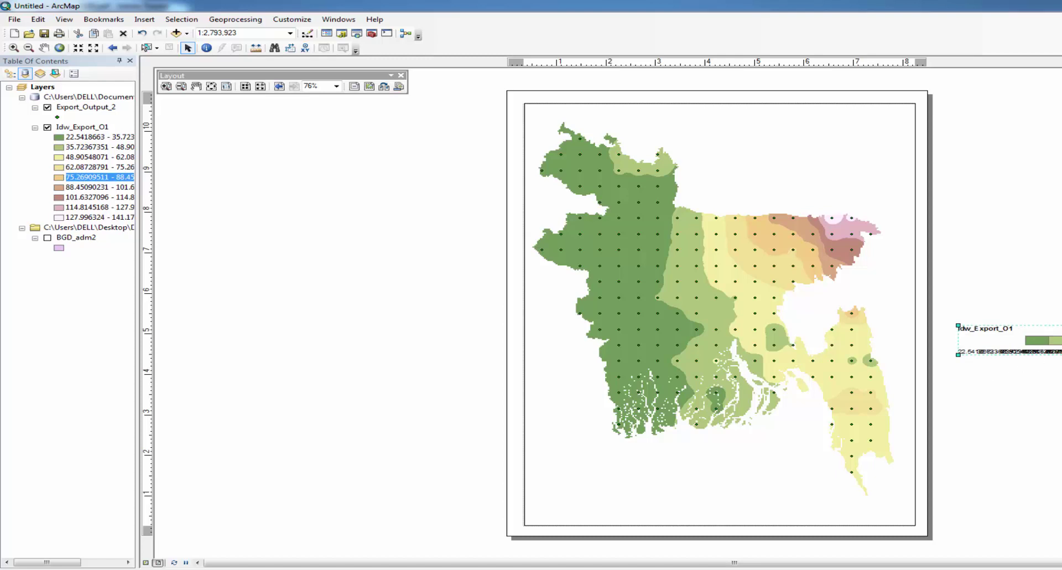
right_click(1051, 340)
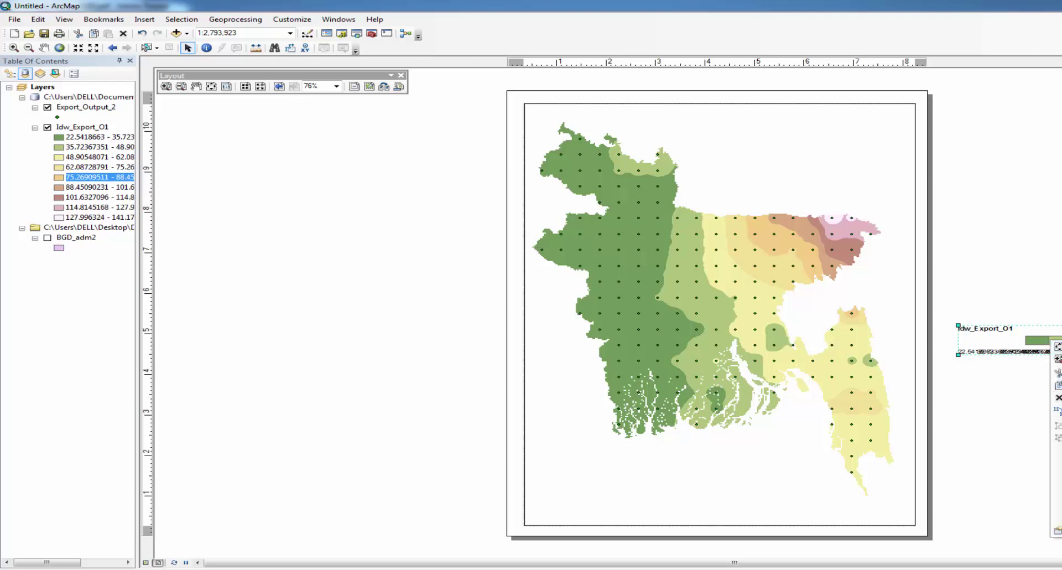
key(Escape)
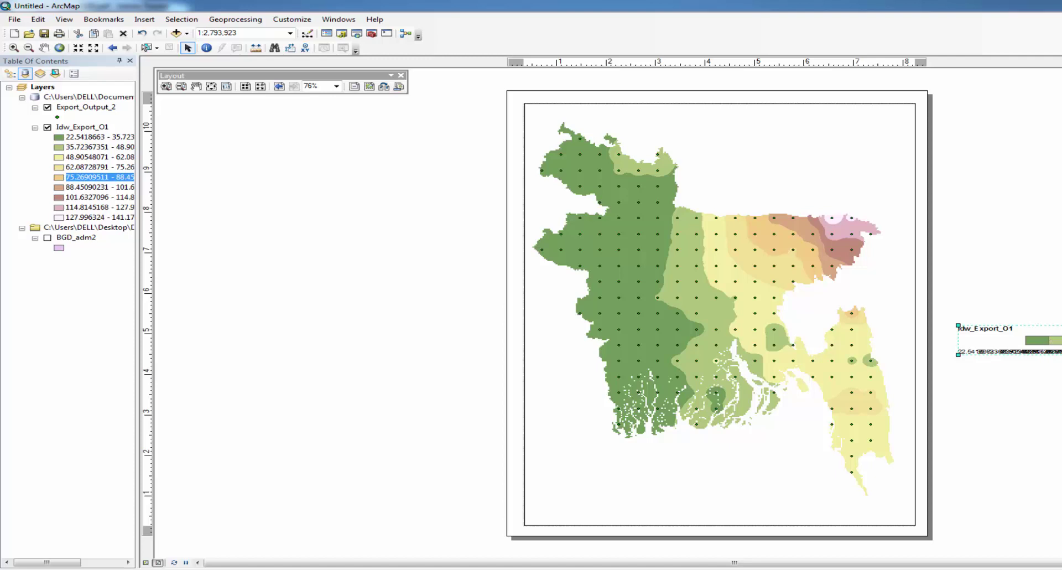
right_click(1026, 337)
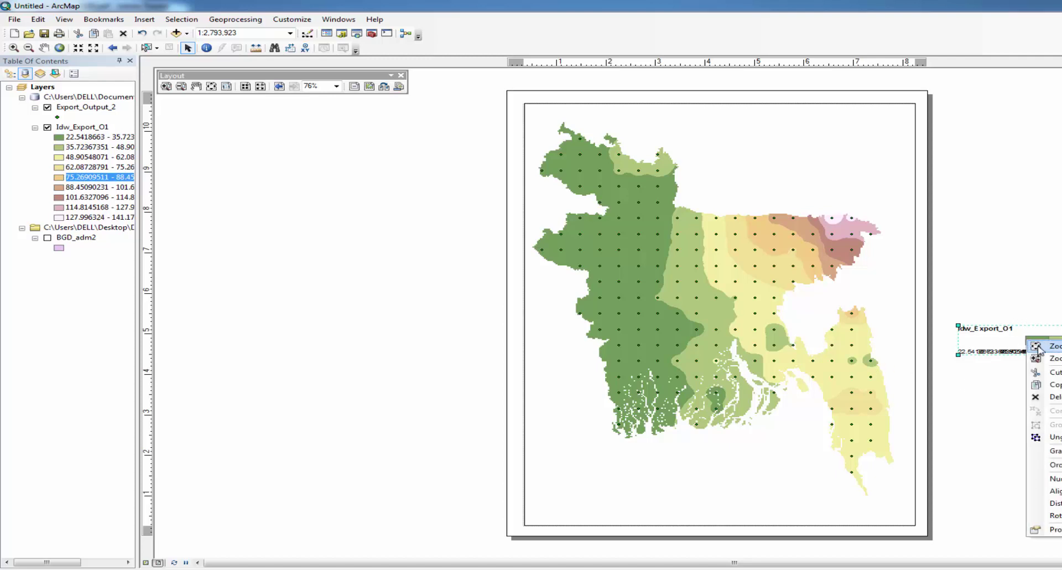
click(1054, 437)
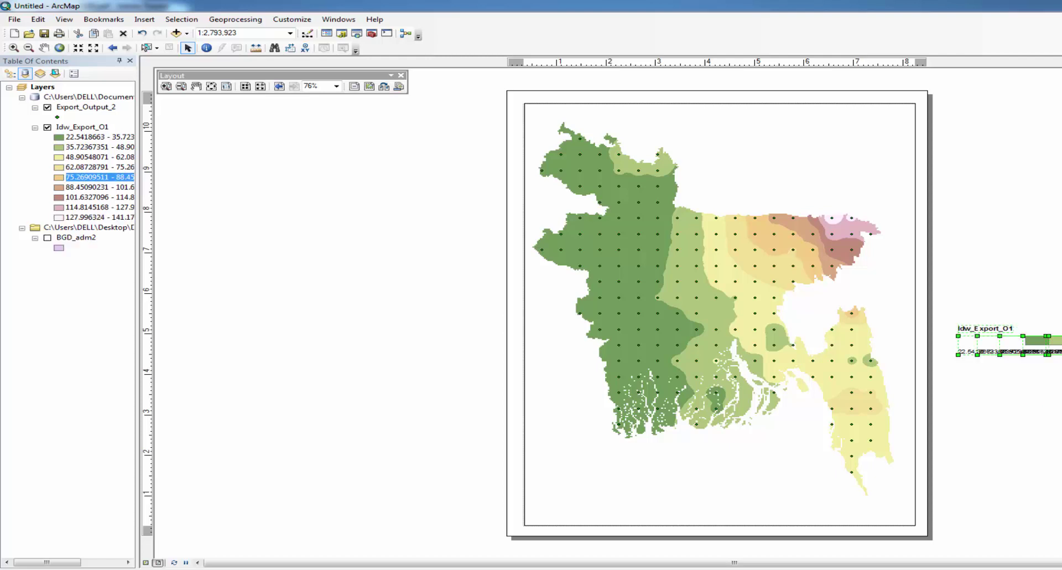
Delete the Idw_Export_O1 title from the ungrouped legend pieces.
click(1015, 377)
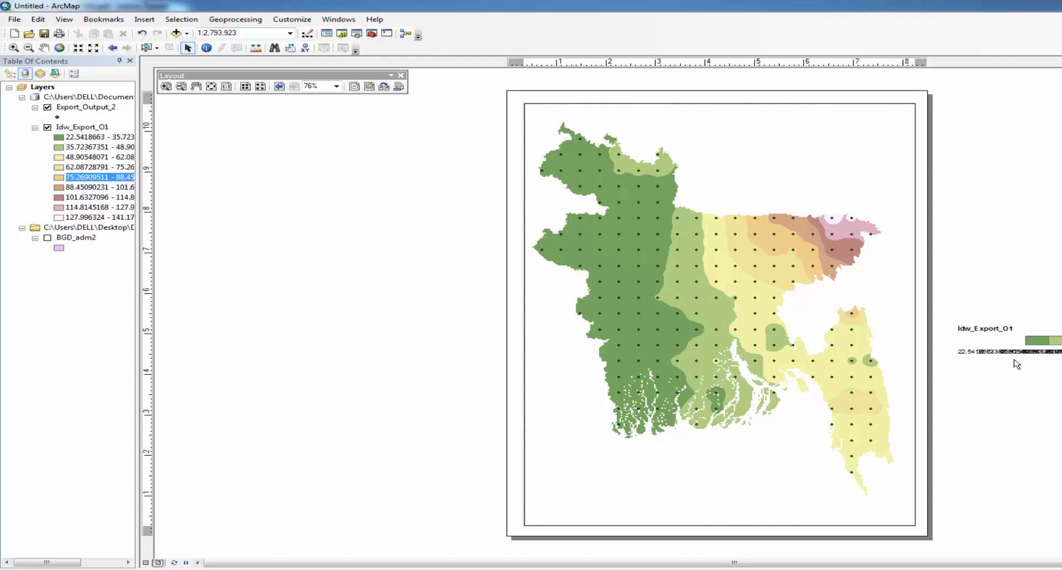
click(1001, 329)
right_click(1001, 328)
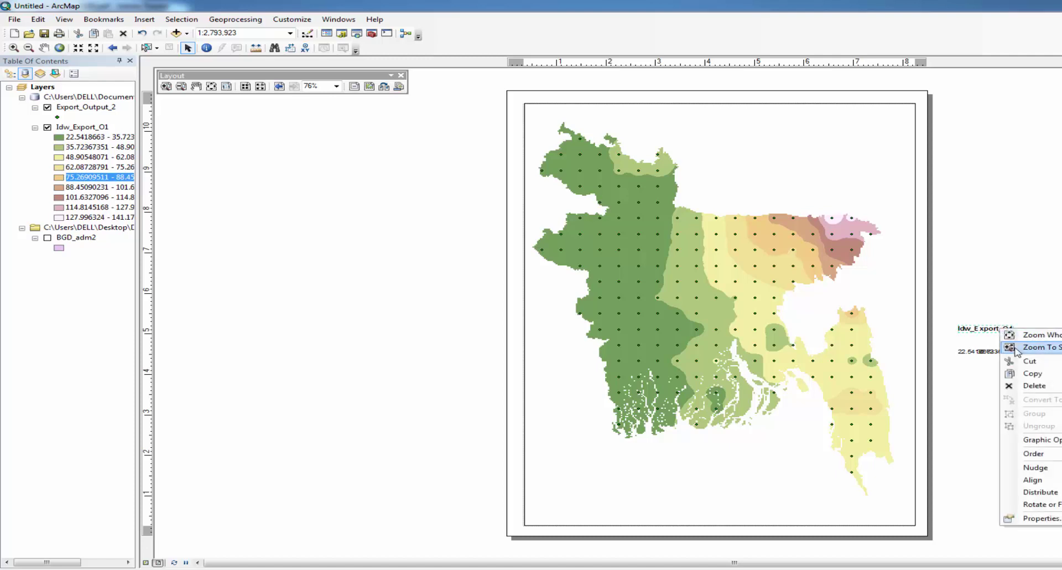
click(1033, 385)
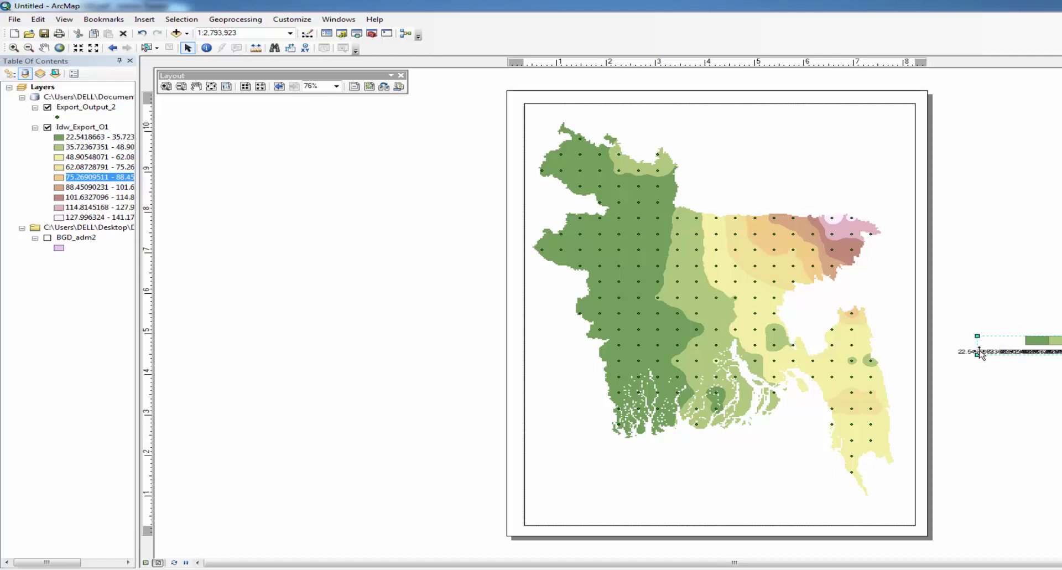
click(965, 355)
click(956, 352)
drag(949, 322, 1061, 374)
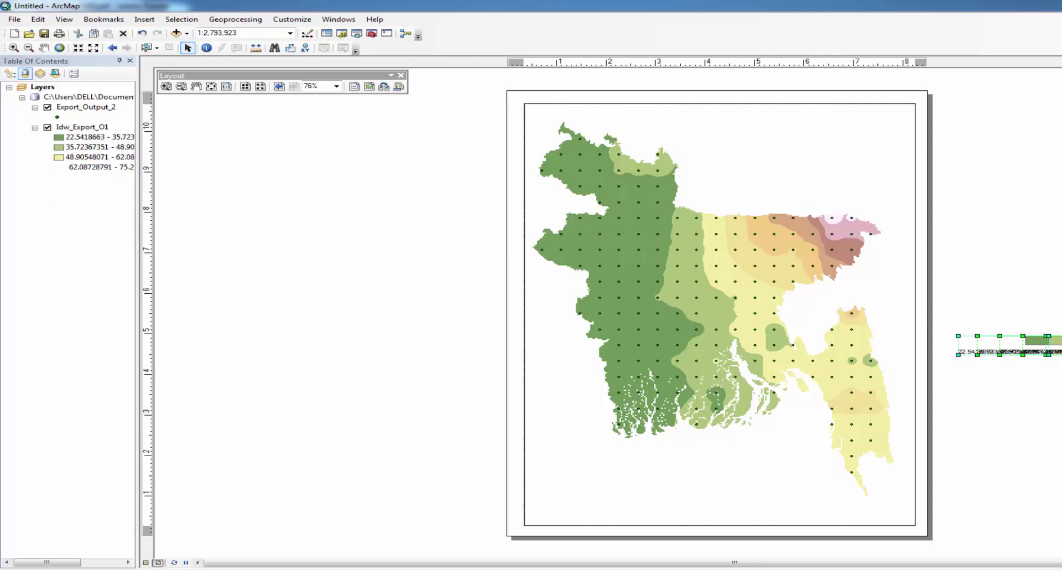
key(Escape)
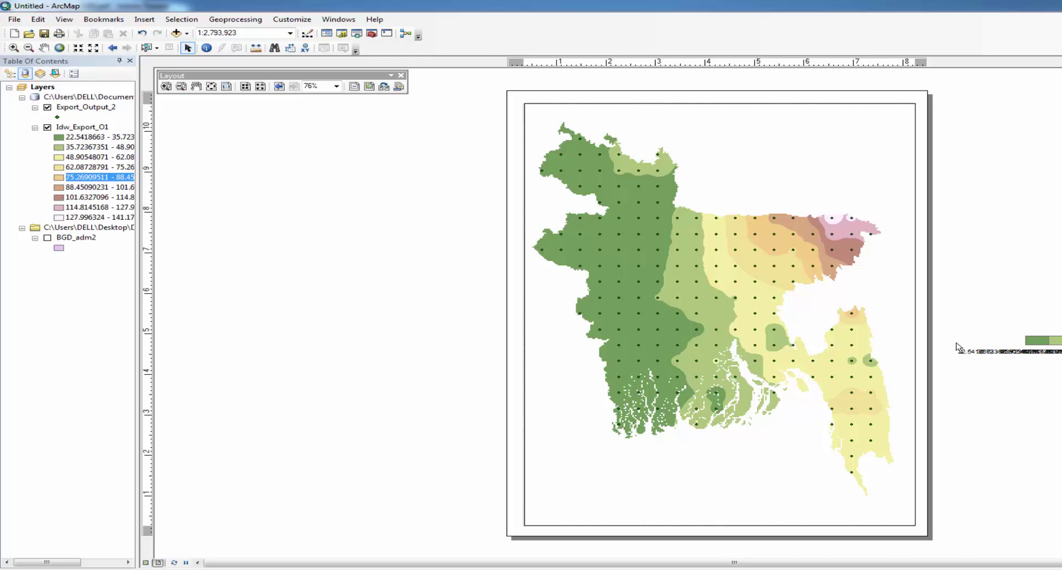
Resize the colour-patch bar into a thin, wide strip and place it below the Bangladesh map.
click(955, 347)
drag(1023, 348, 996, 389)
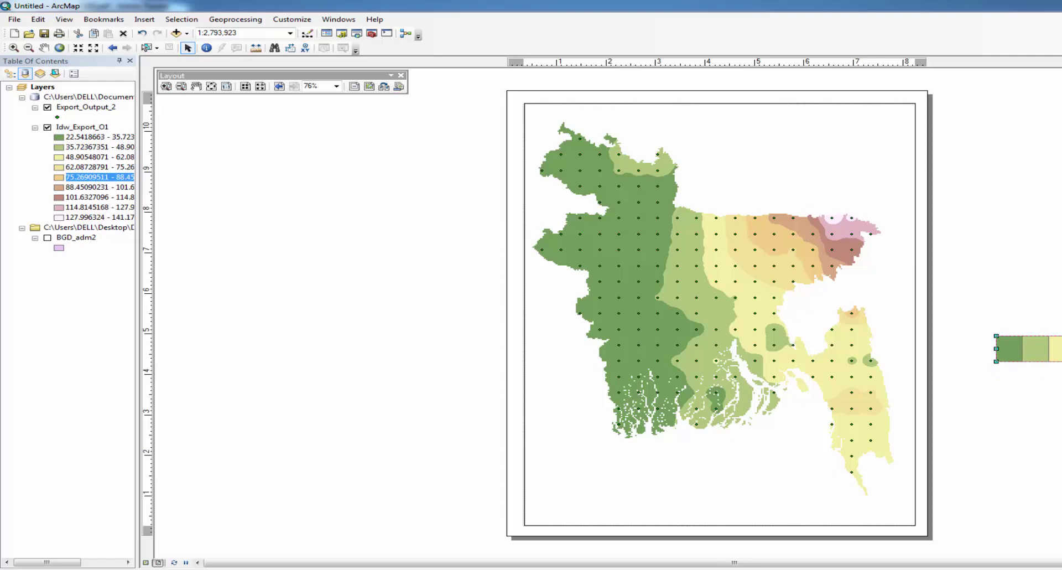
drag(1057, 349, 733, 485)
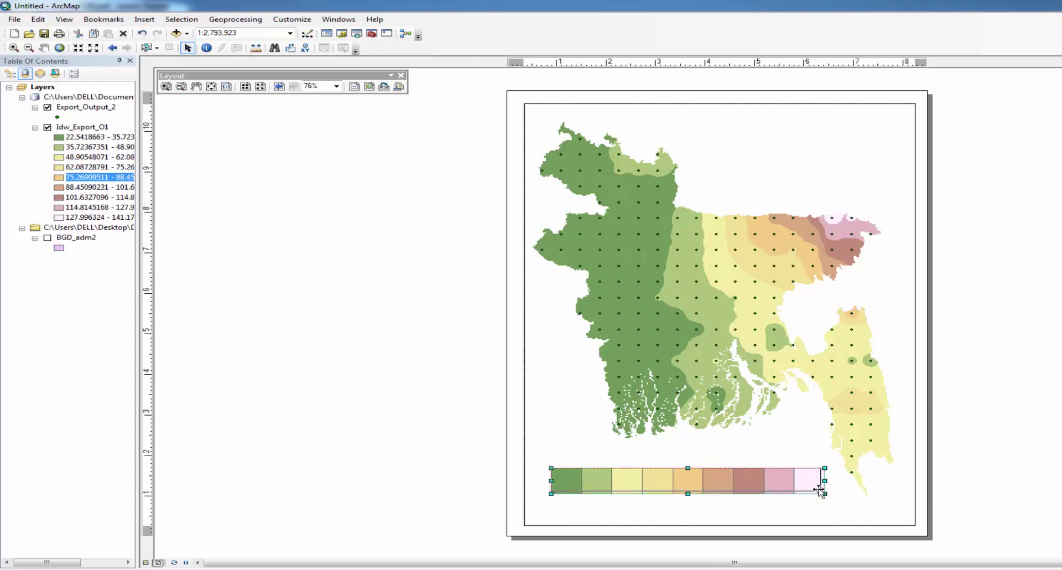
drag(819, 490, 848, 478)
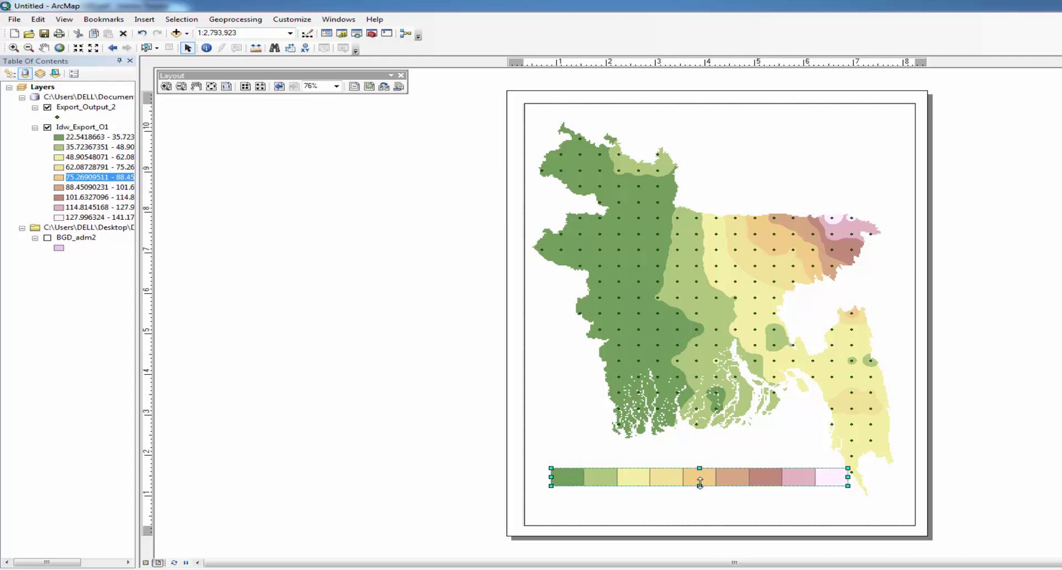
mouse_move(700, 486)
mouse_down()
mouse_move(719, 474)
mouse_move(714, 491)
mouse_up()
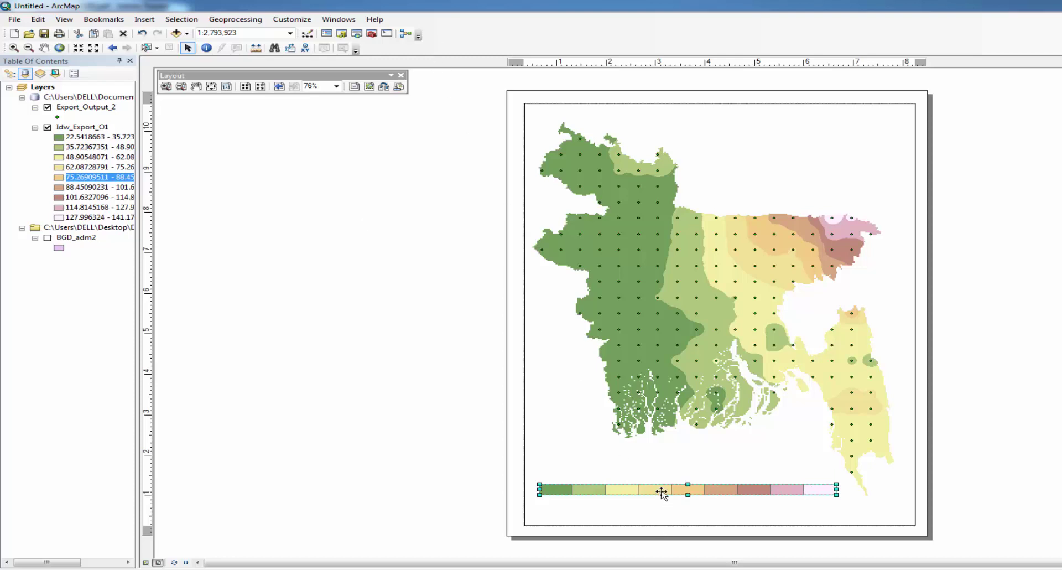
drag(662, 490, 664, 474)
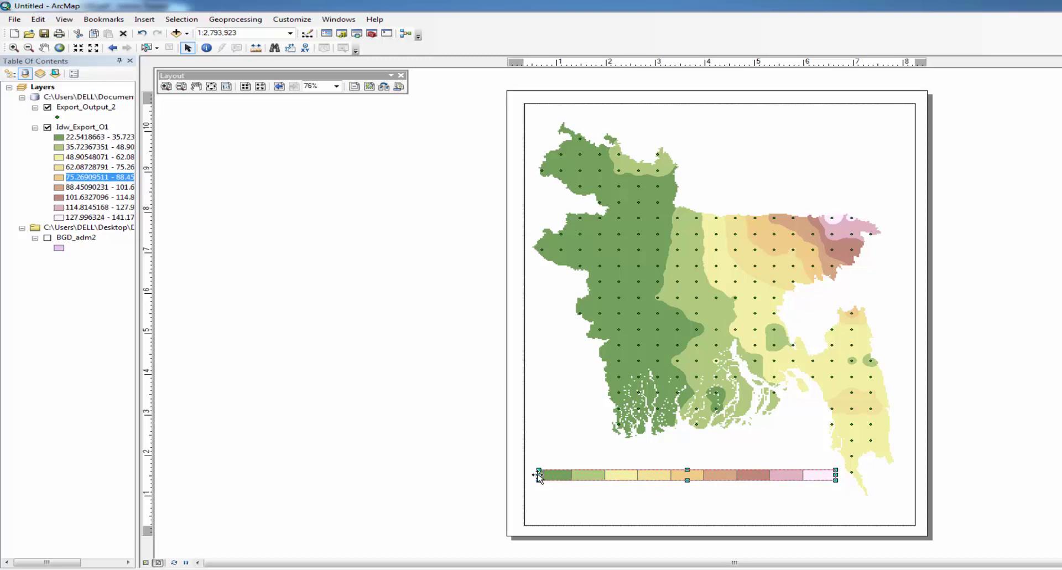
mouse_move(537, 475)
mouse_down()
mouse_move(568, 476)
mouse_move(554, 476)
mouse_up()
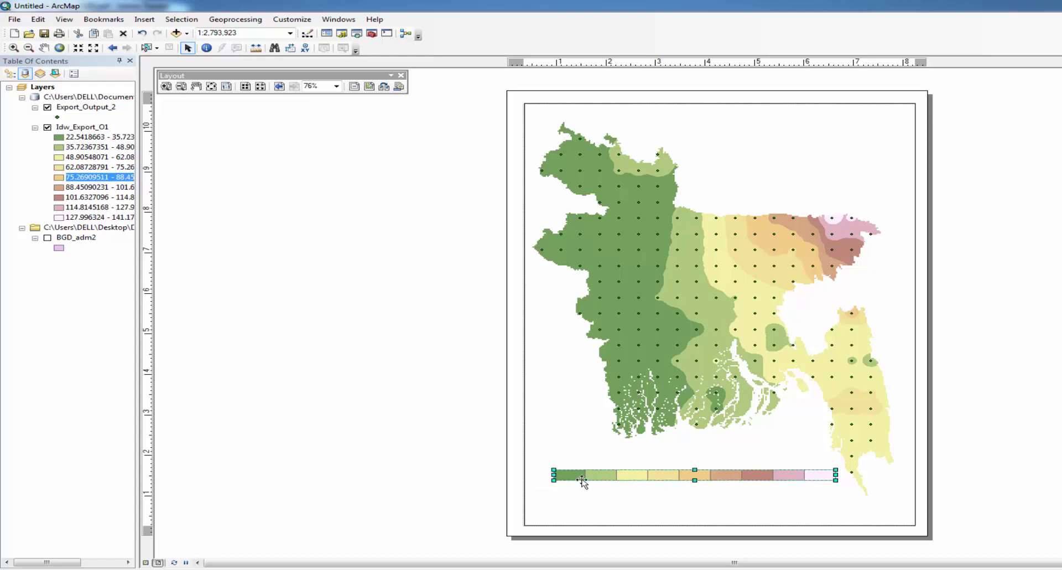
click(613, 506)
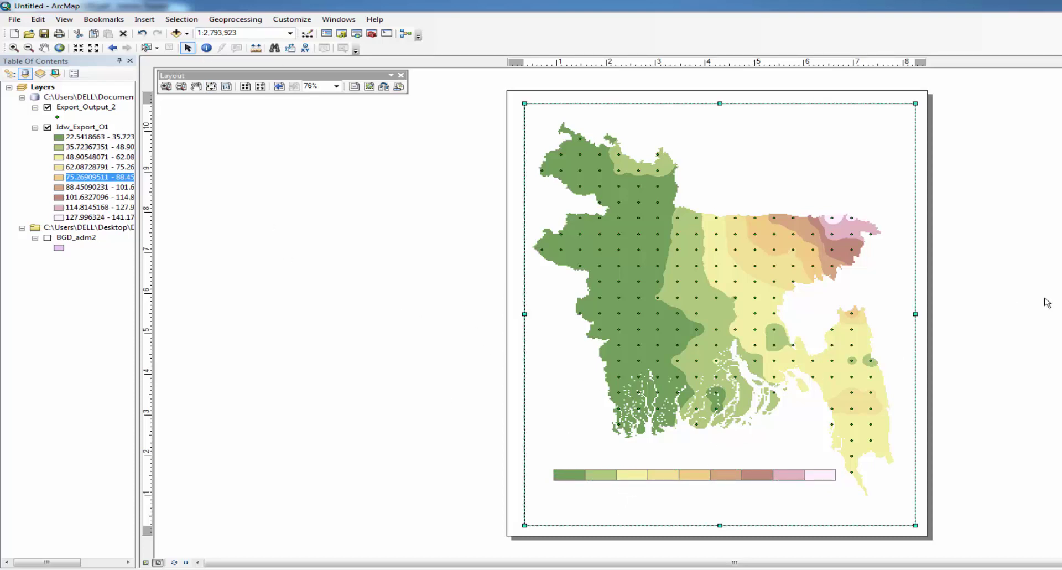
click(146, 21)
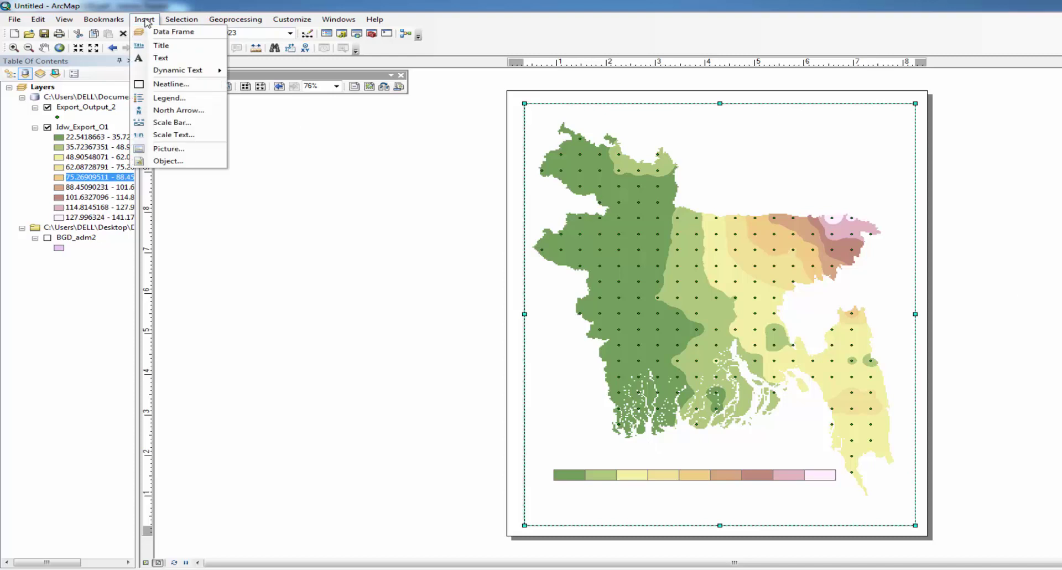
click(172, 137)
scroll(185, 148, down, 2)
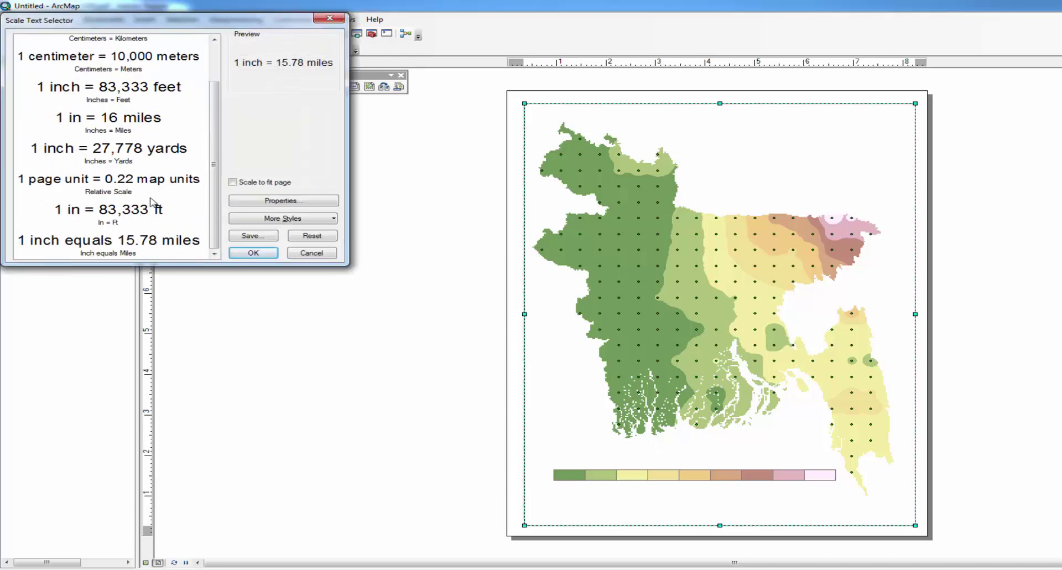
scroll(158, 213, up, 2)
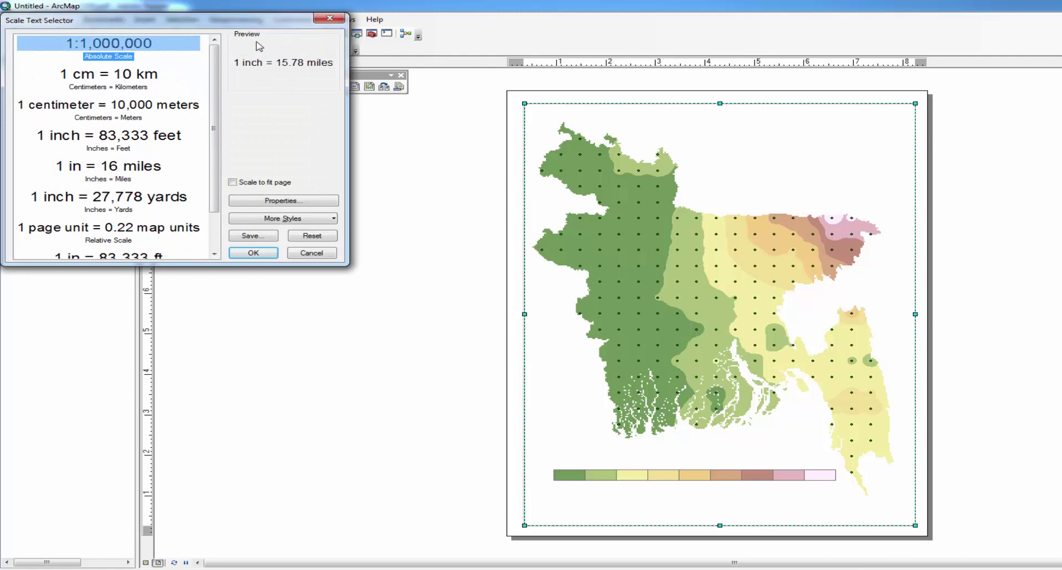
click(339, 20)
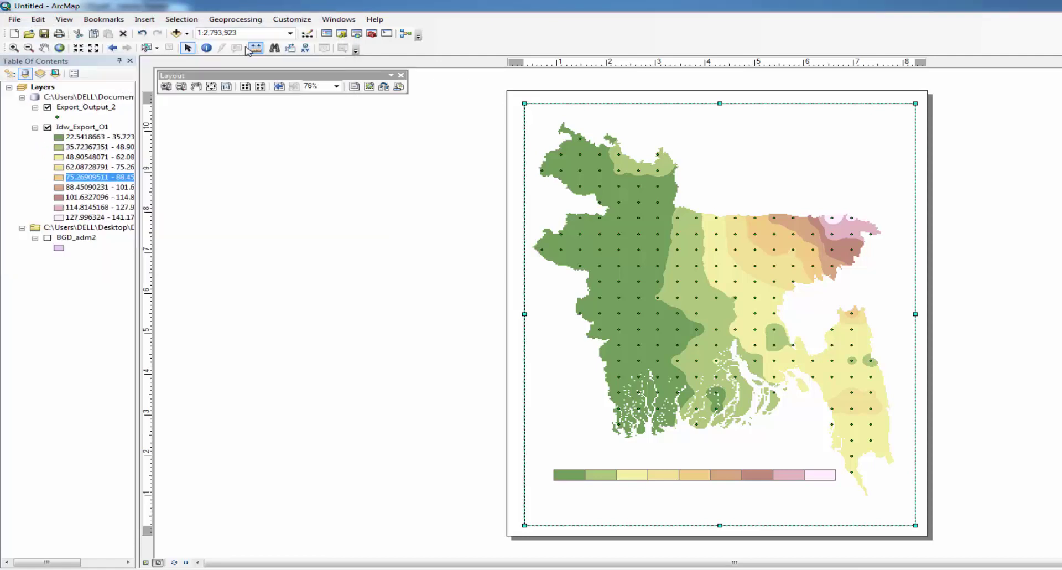
click(145, 20)
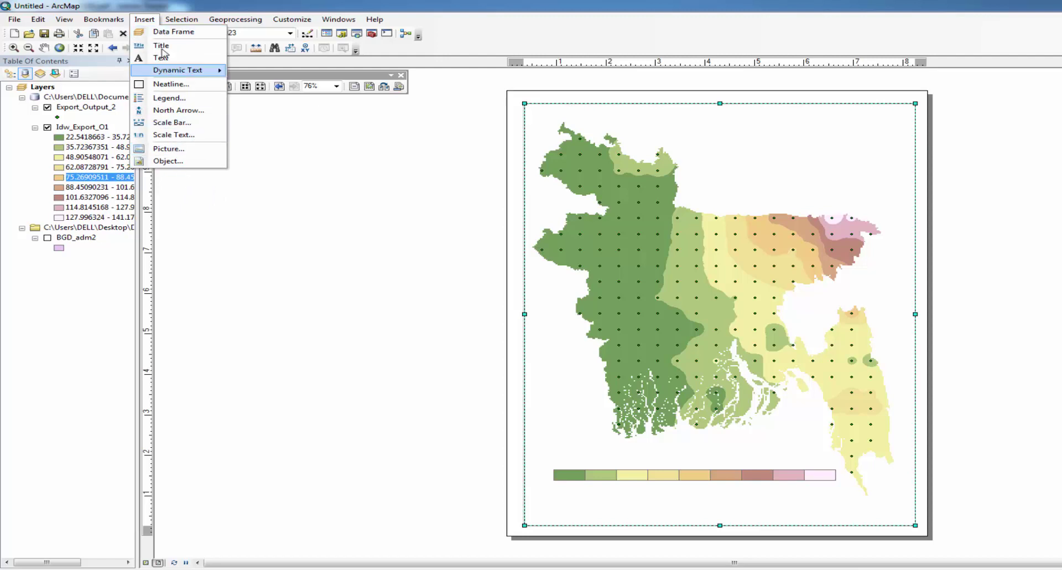
click(207, 191)
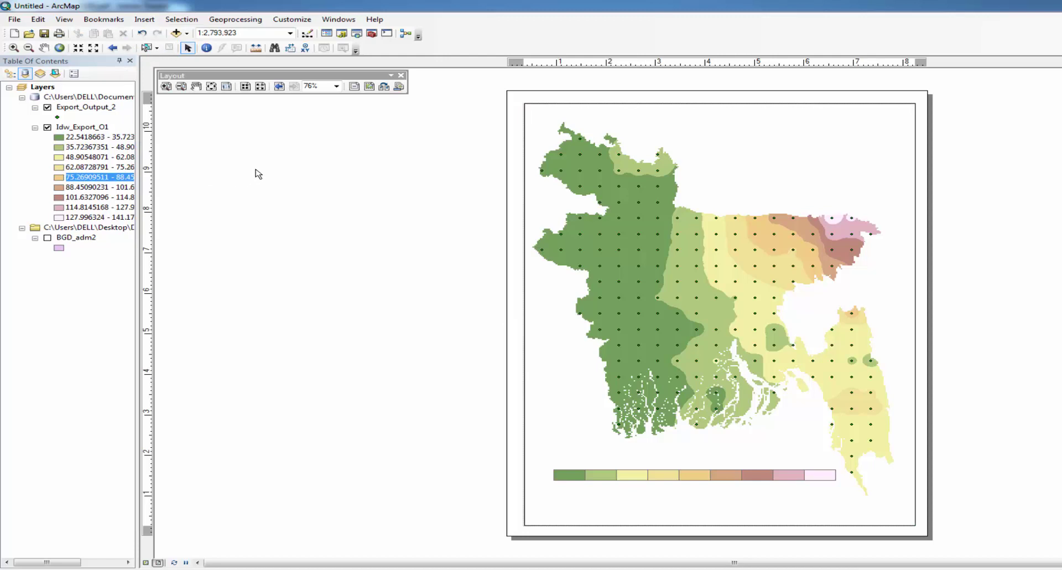